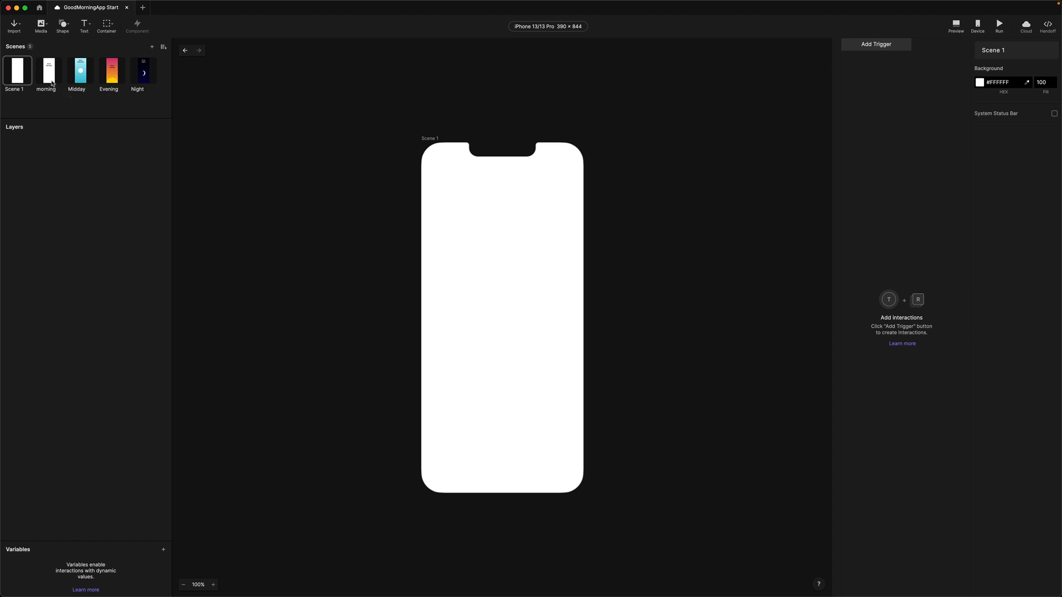
Preview the morning and Midday scenes, moving each preview window beside the canvas.
click(52, 83)
click(956, 25)
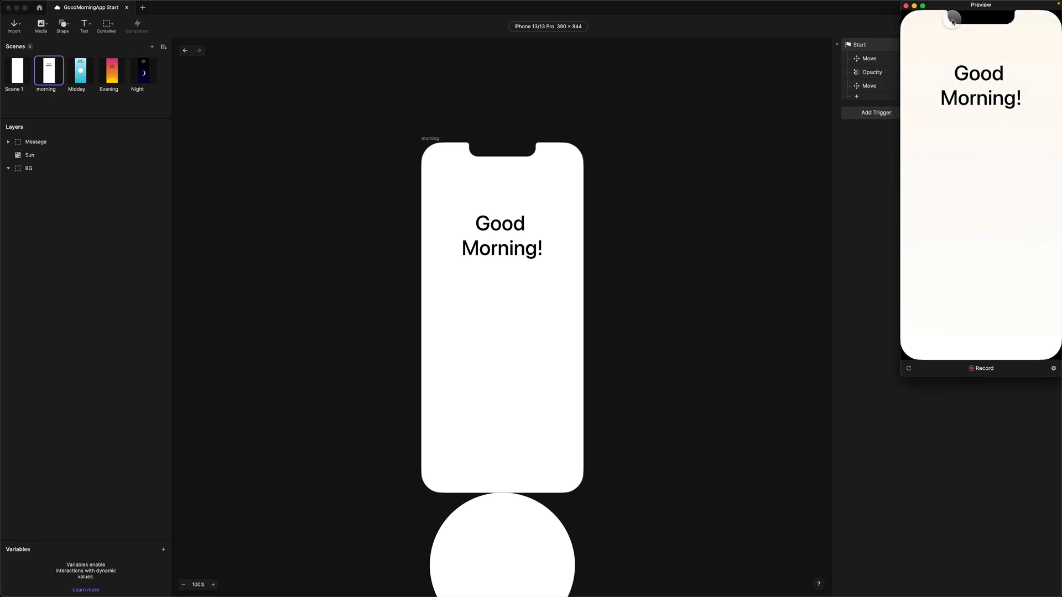
drag(943, 10, 712, 71)
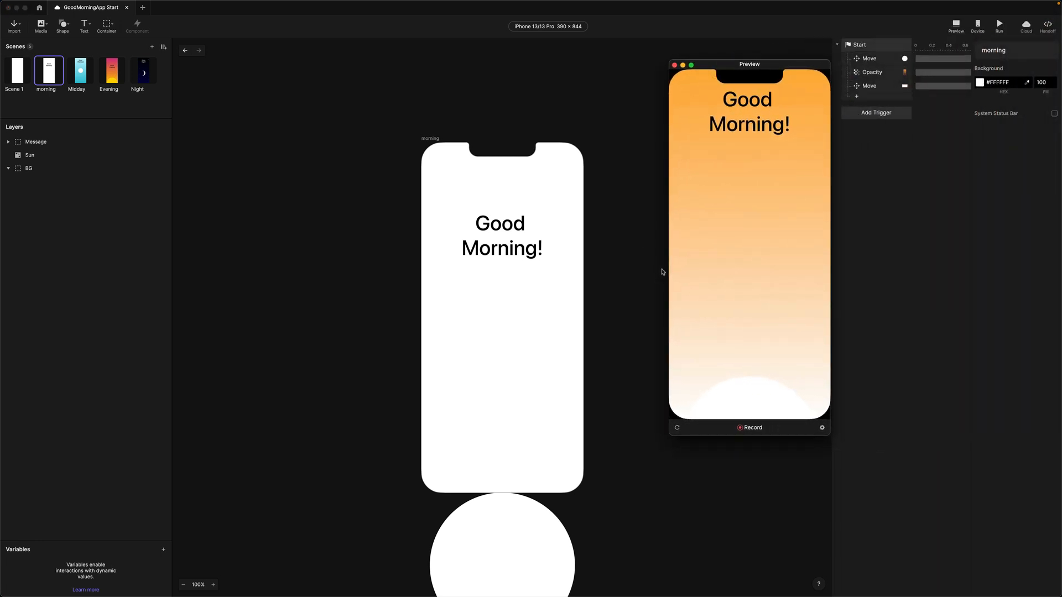
click(81, 71)
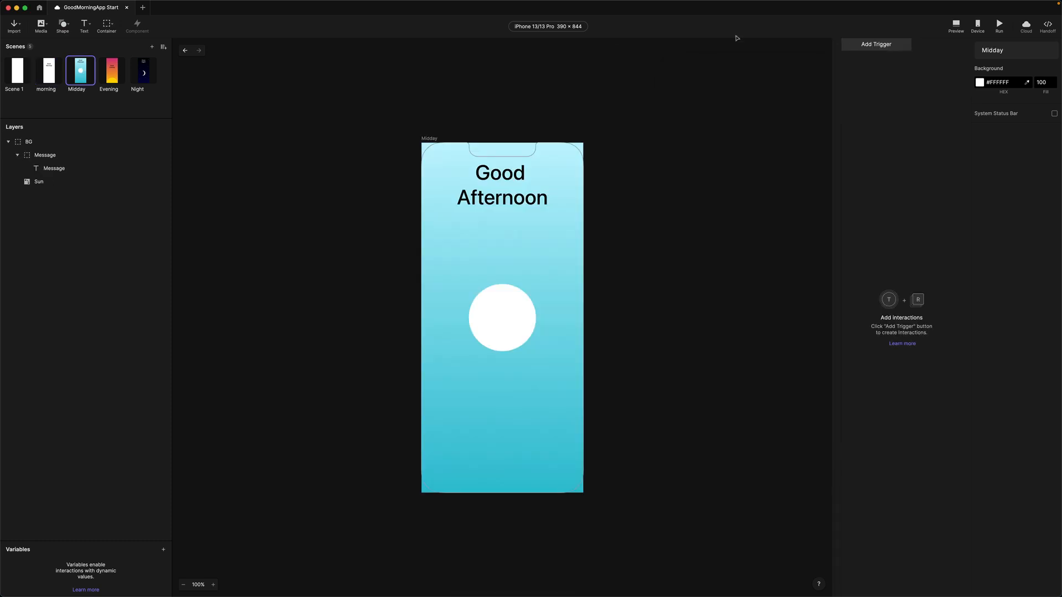
click(956, 25)
drag(946, 7, 681, 151)
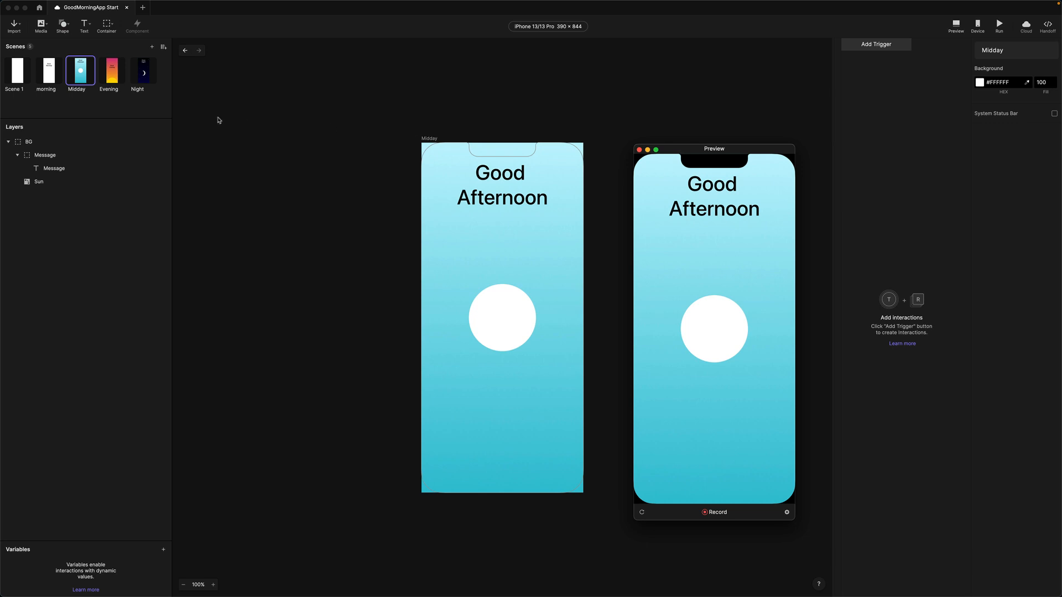
Preview the Evening and Night scenes, placing each preview window beside the canvas.
click(111, 70)
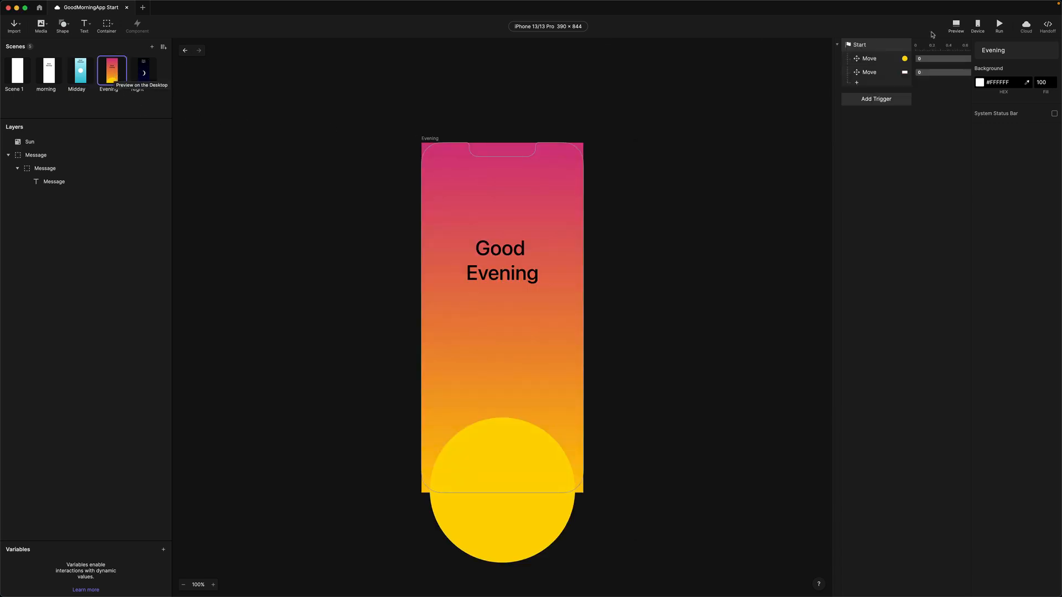
click(956, 25)
drag(961, 13, 690, 73)
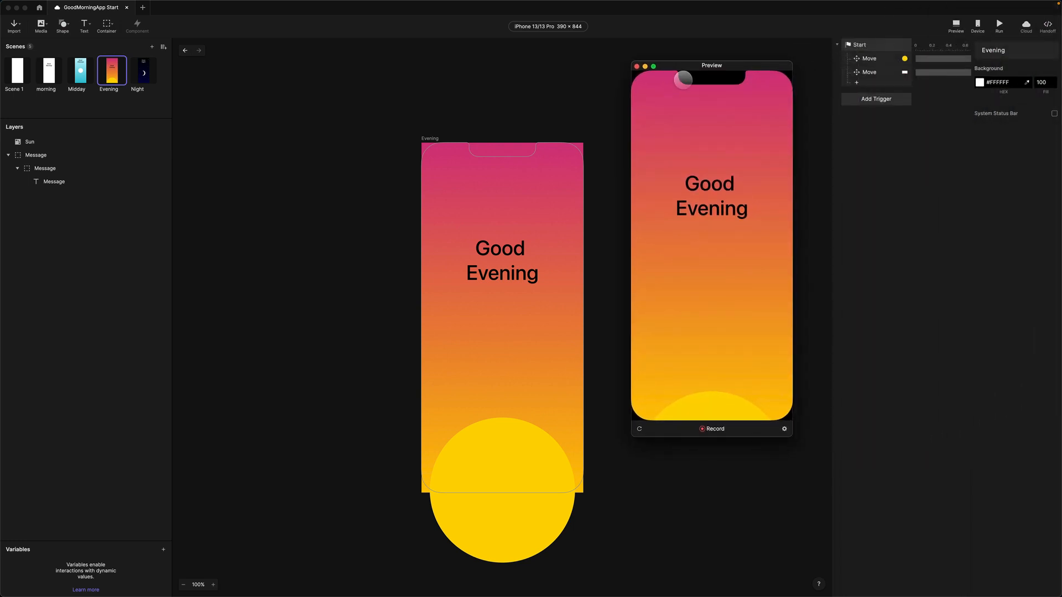
click(139, 80)
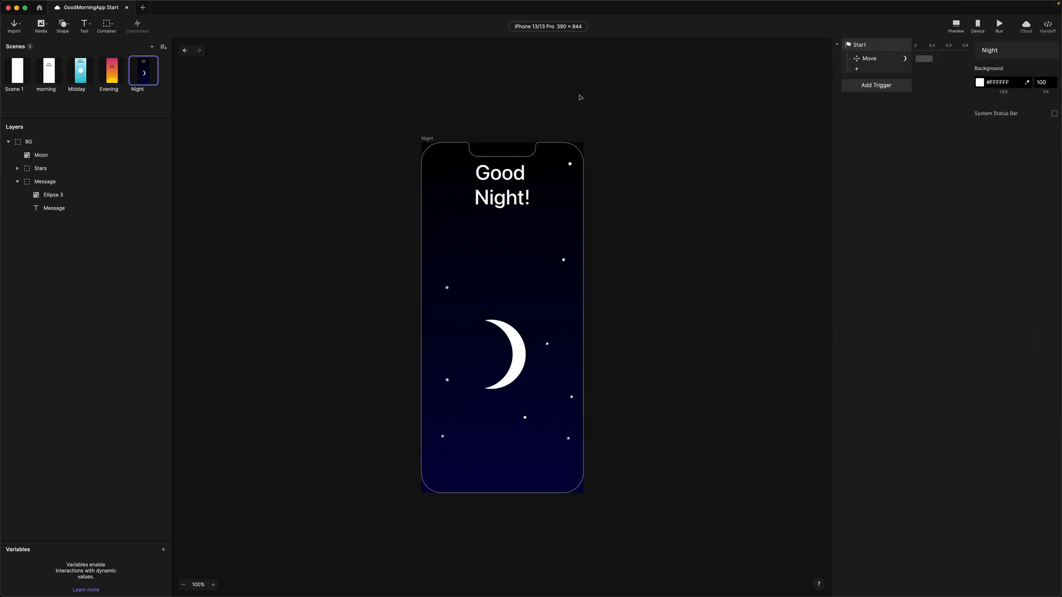
click(956, 25)
drag(949, 10, 701, 82)
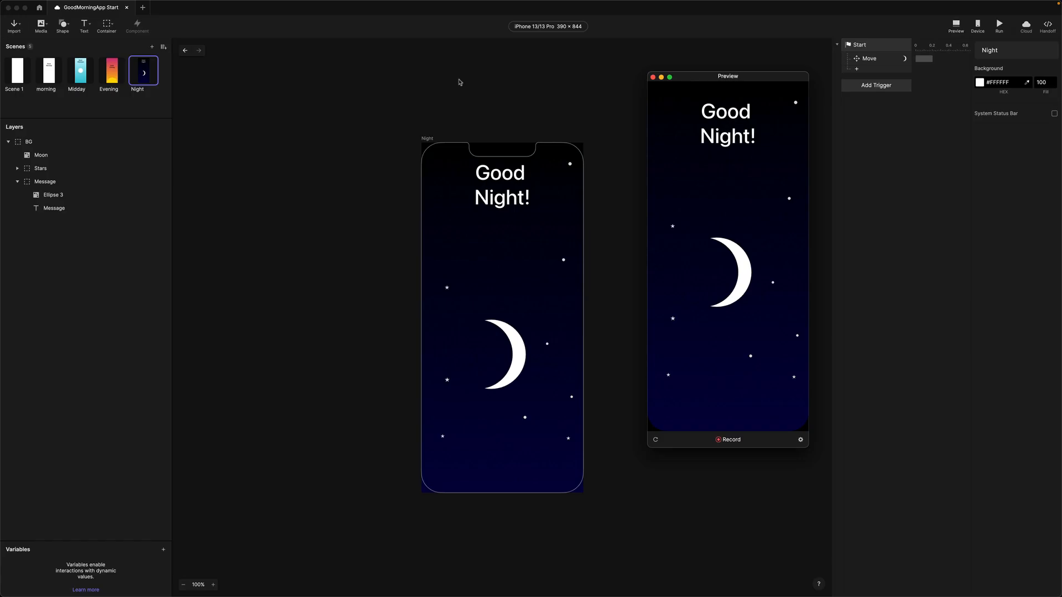
From Scene 1, create a variable for all scenes and name it hour.
click(17, 78)
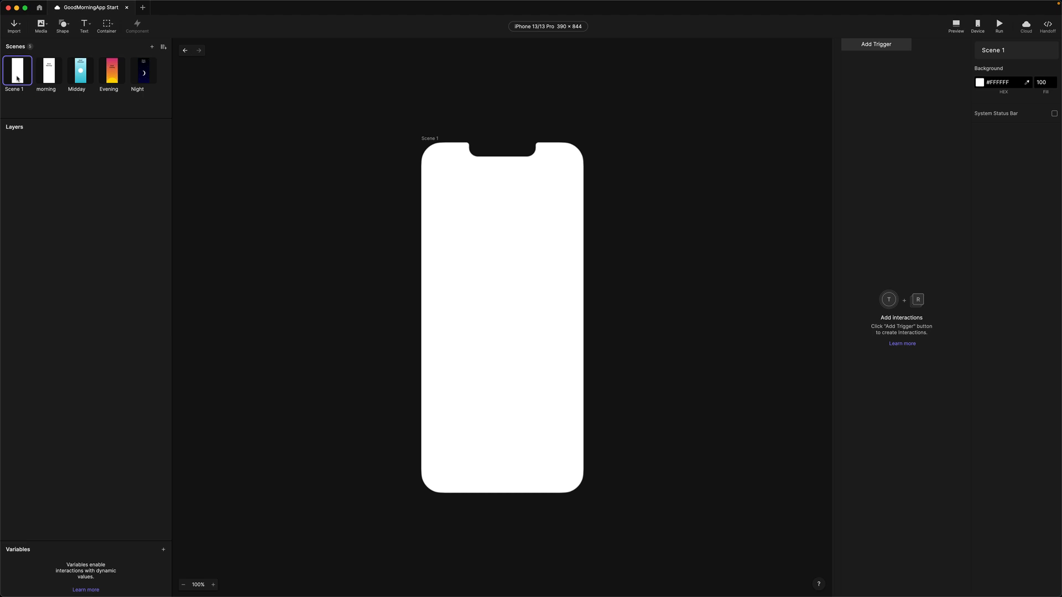
click(164, 552)
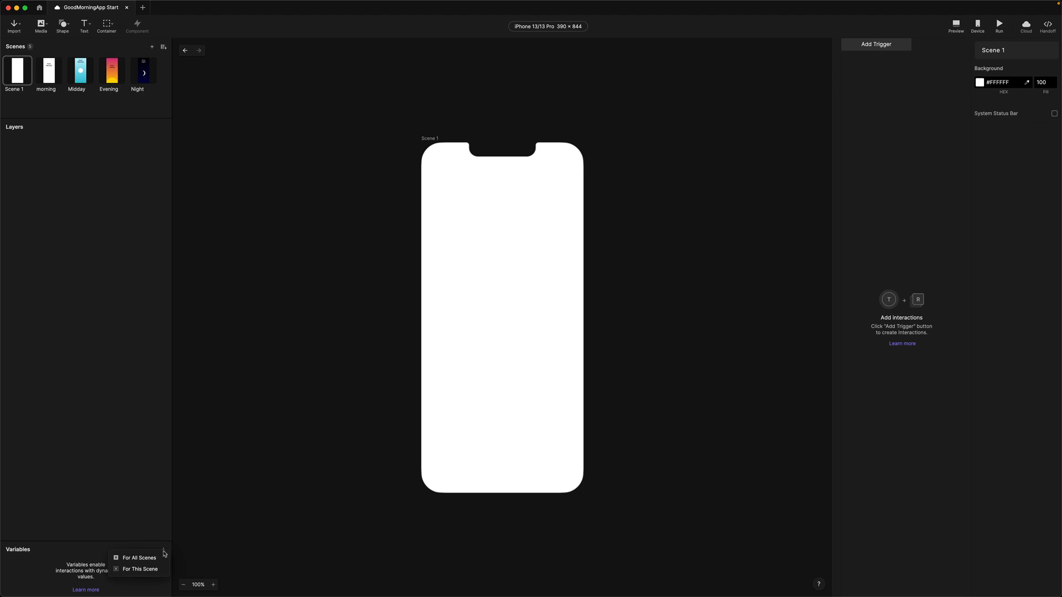
click(142, 558)
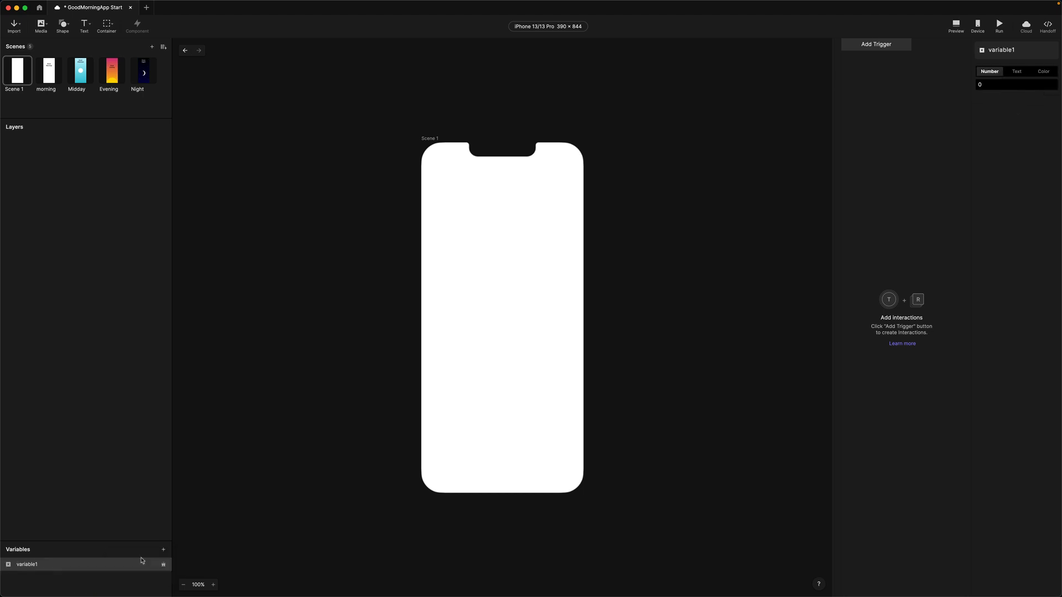
double_click(38, 564)
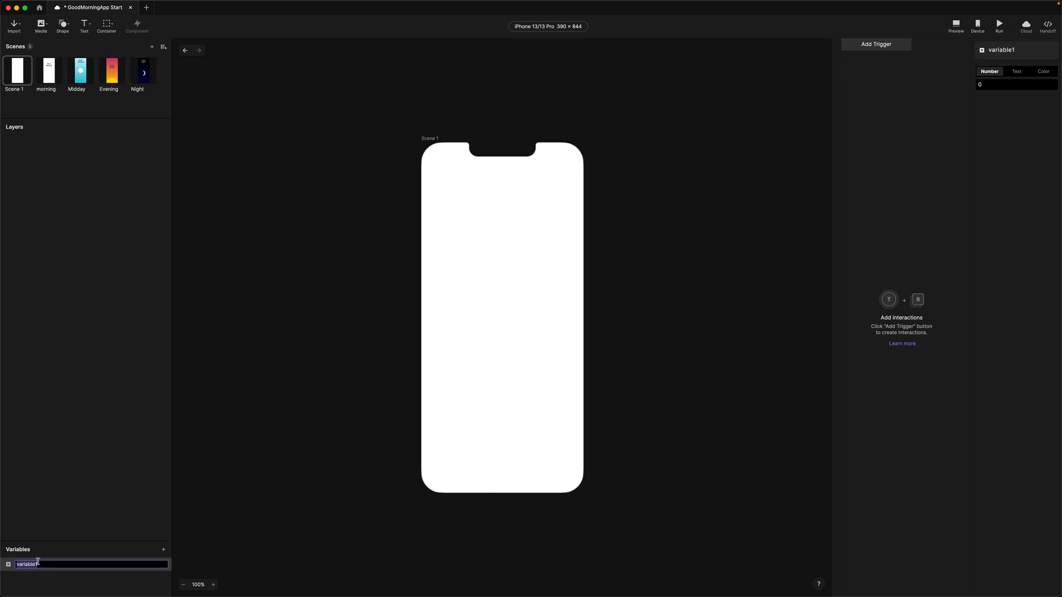
text(hour)
key(Return)
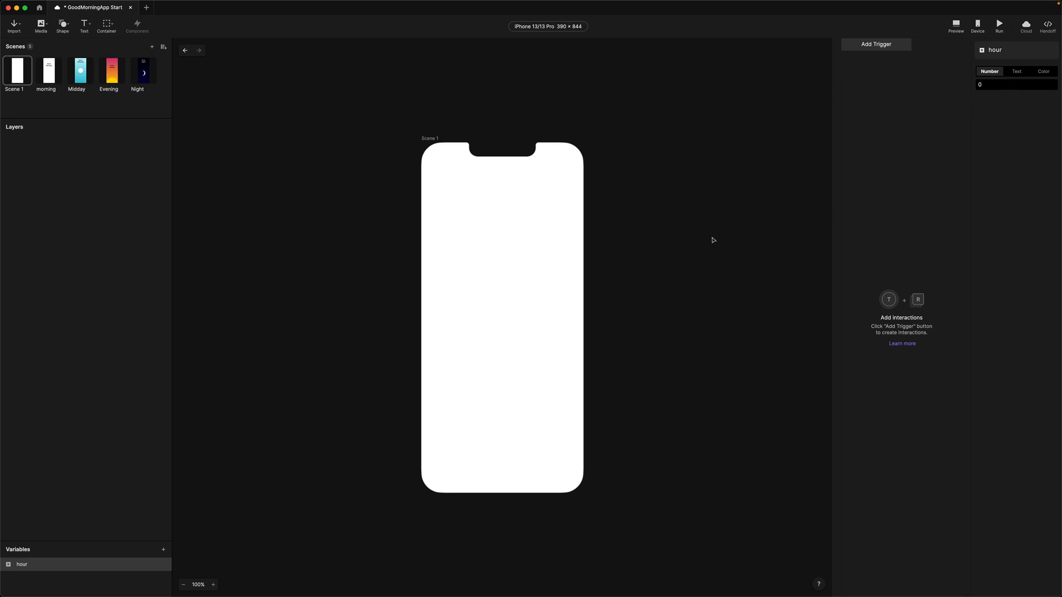
Add a Start trigger to Scene 1 with the Start After Jump option.
click(871, 47)
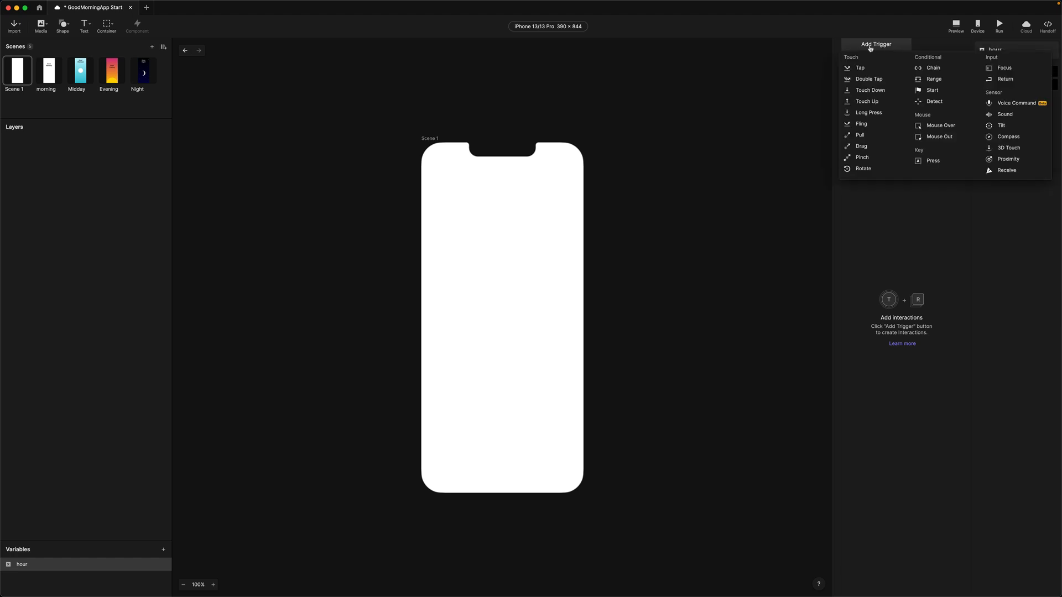
click(918, 92)
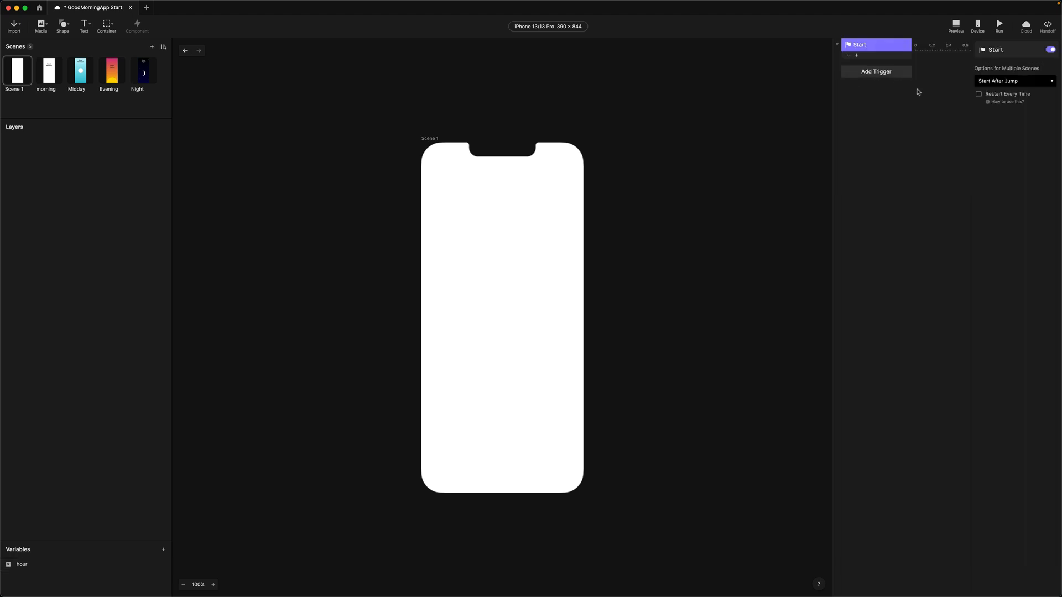
click(986, 83)
click(990, 89)
Add an Assign response under the Start trigger that targets the hour variable.
click(857, 55)
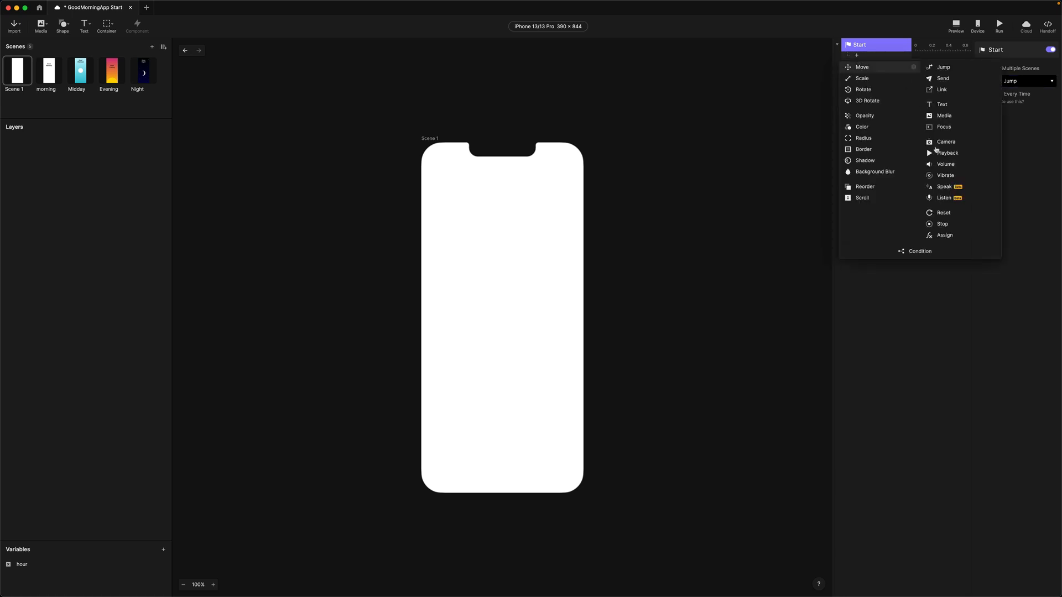
click(932, 237)
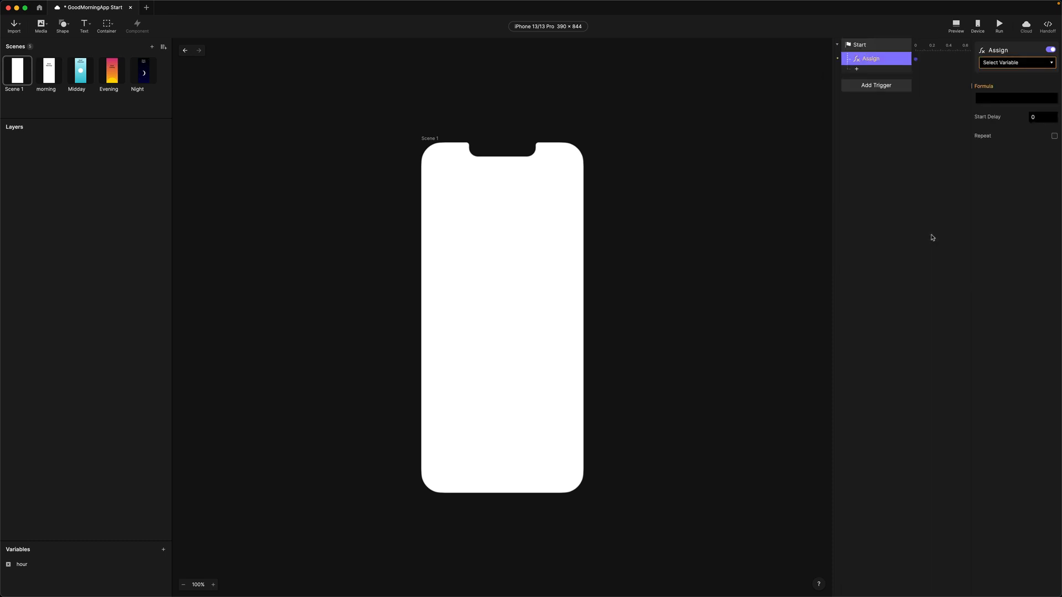
click(1013, 62)
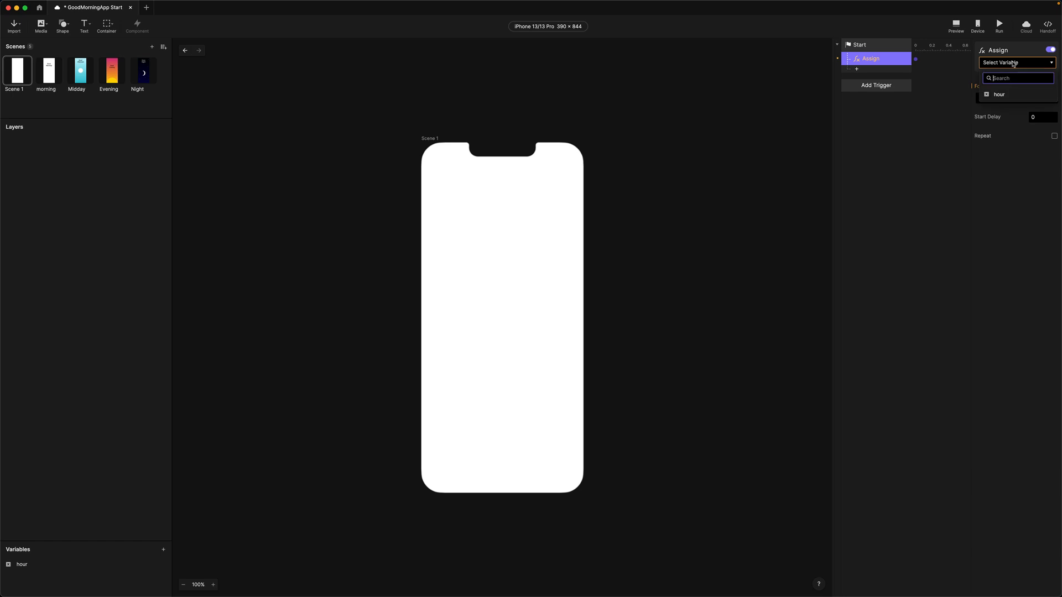
click(1000, 95)
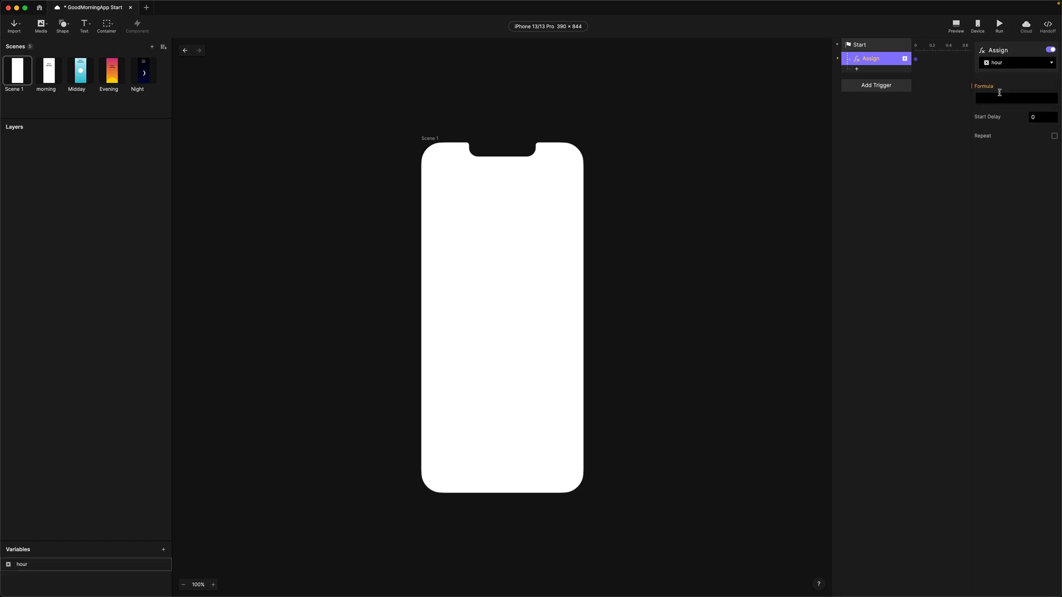
Set the Assign response's formula to hour(timeNow()).
click(996, 98)
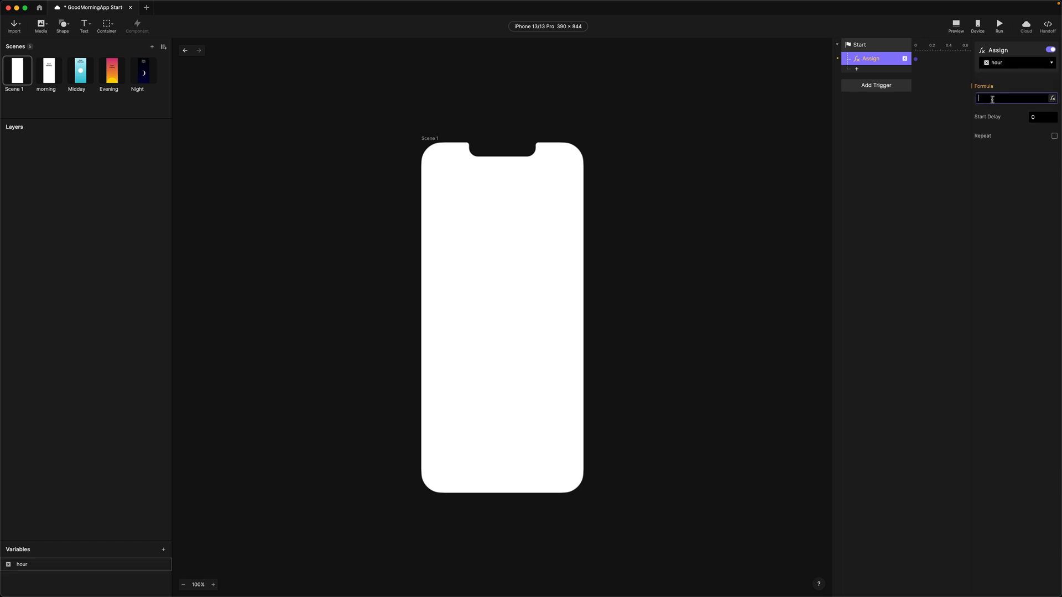
click(1052, 100)
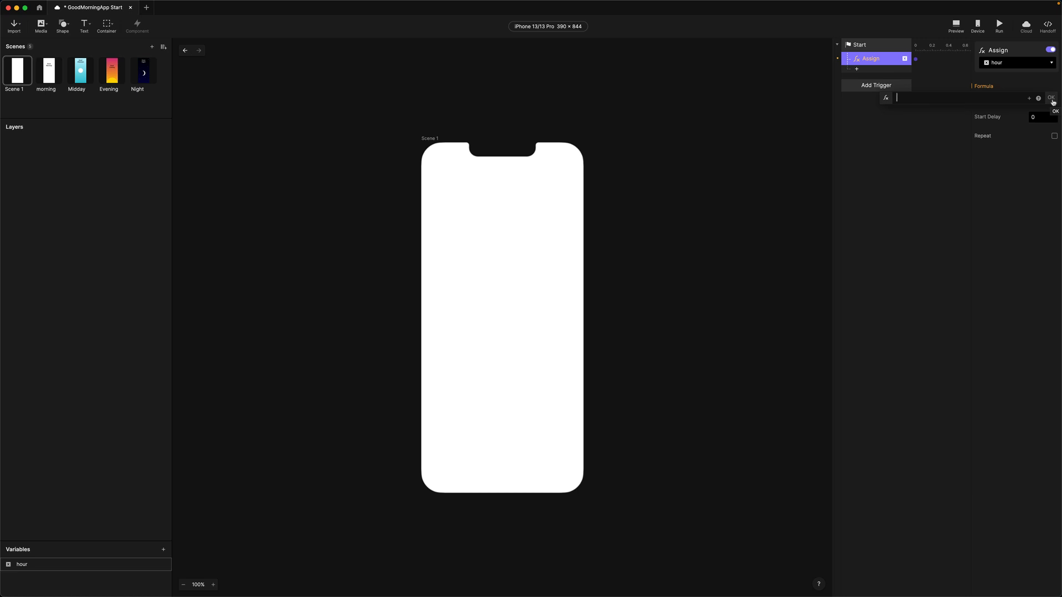
text(hour)
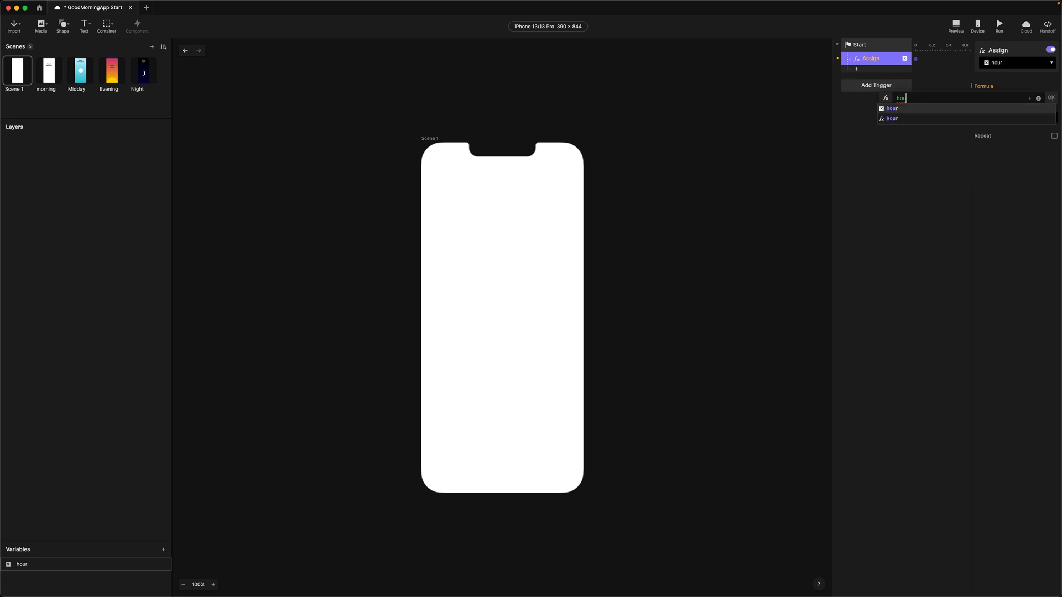
click(889, 120)
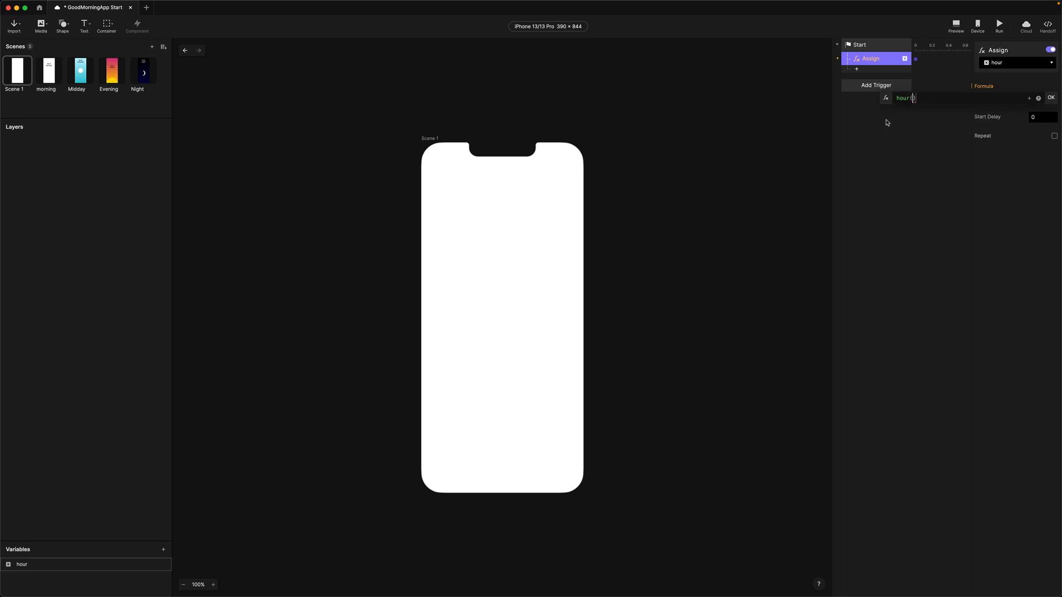
key(Left)
text(time)
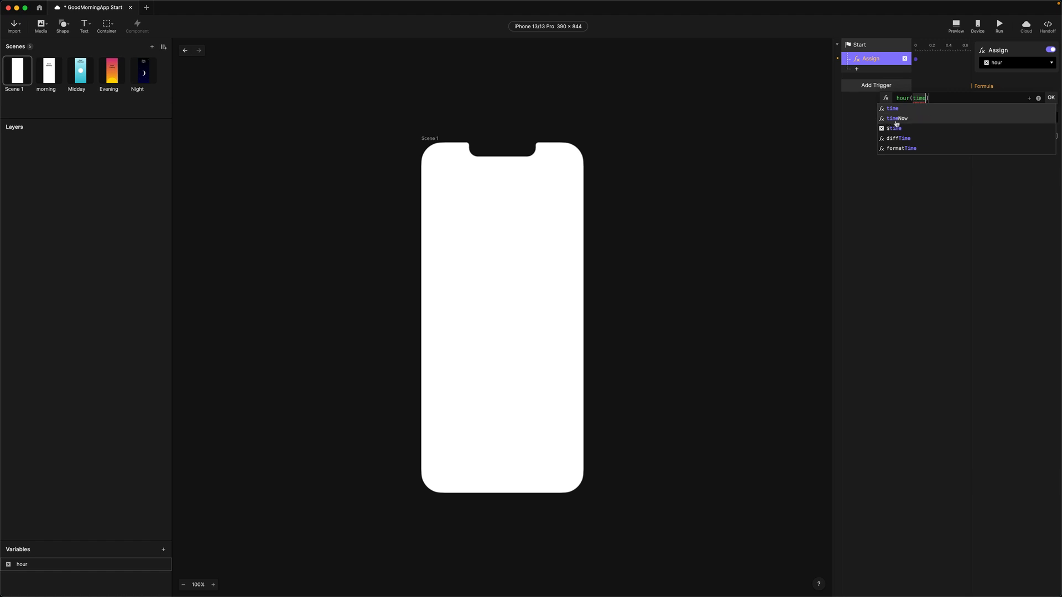
click(897, 120)
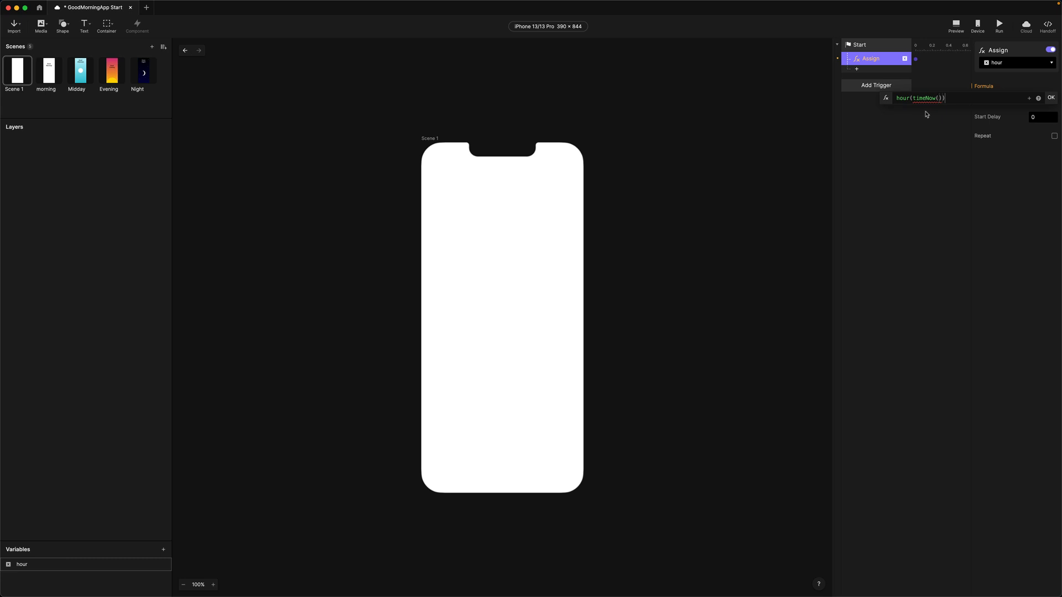
click(941, 104)
click(1052, 98)
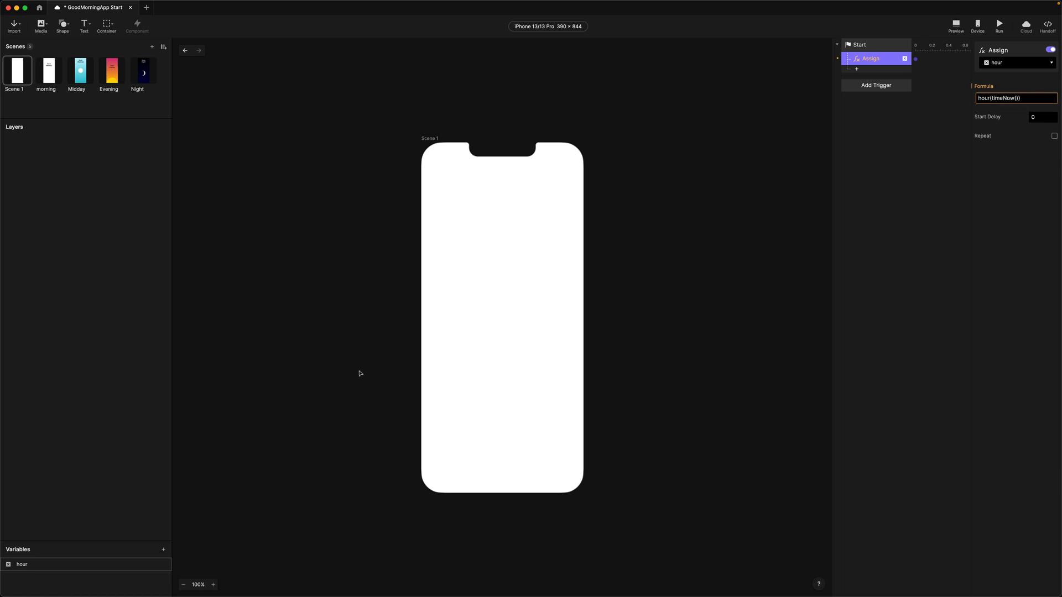
Preview Scene 1 with the hour variable's debug label shown, close the preview and hide the label again.
click(165, 566)
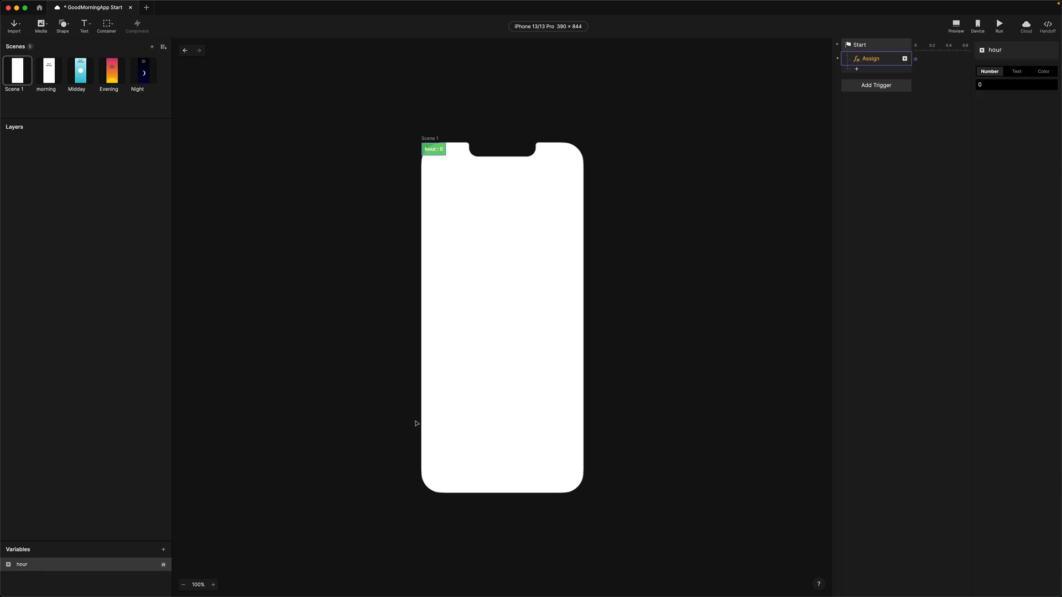
click(956, 25)
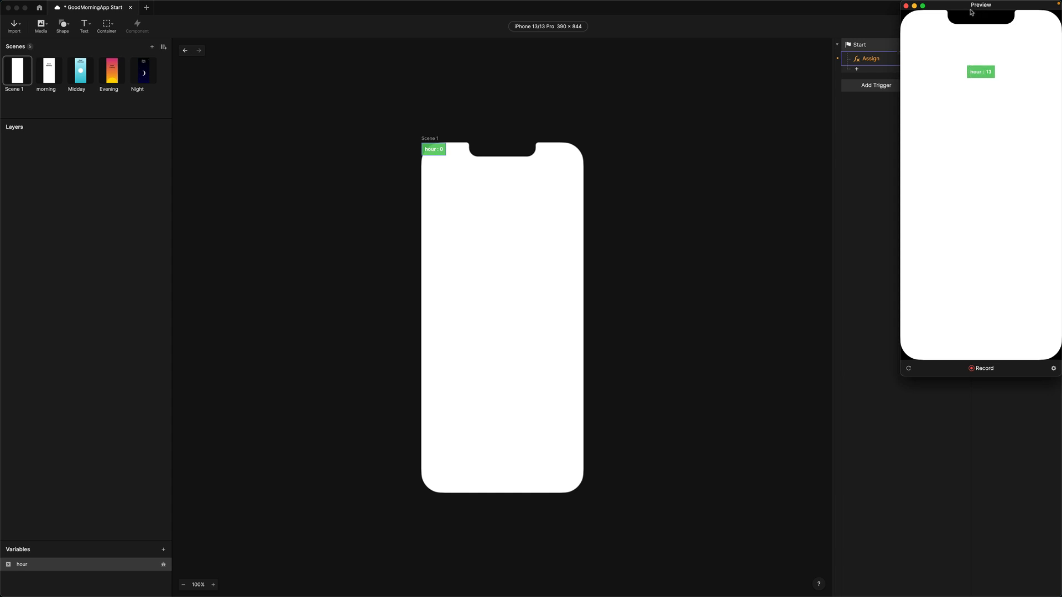
drag(970, 5, 729, 57)
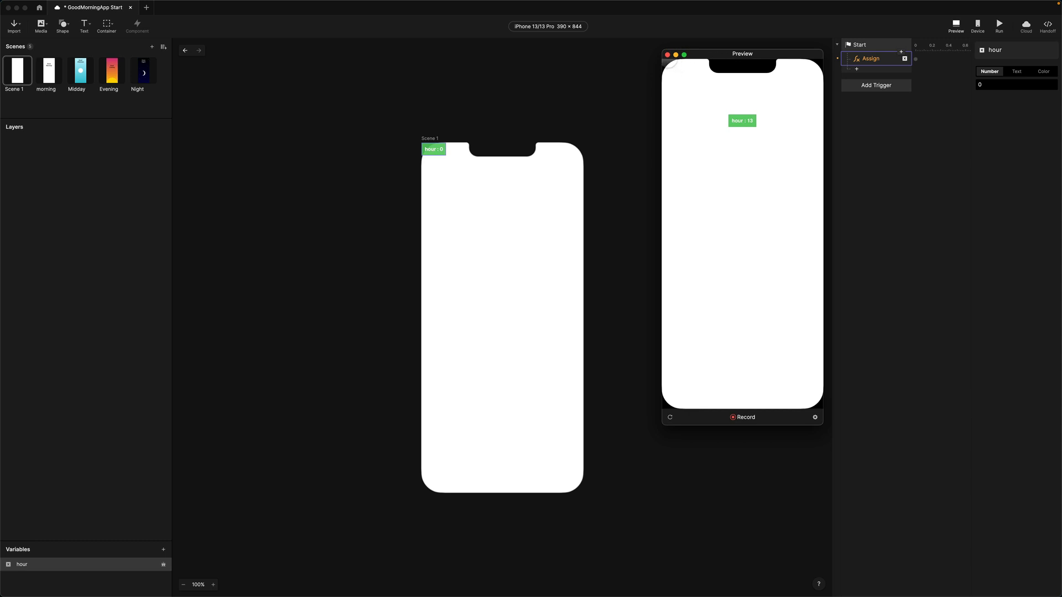
click(667, 55)
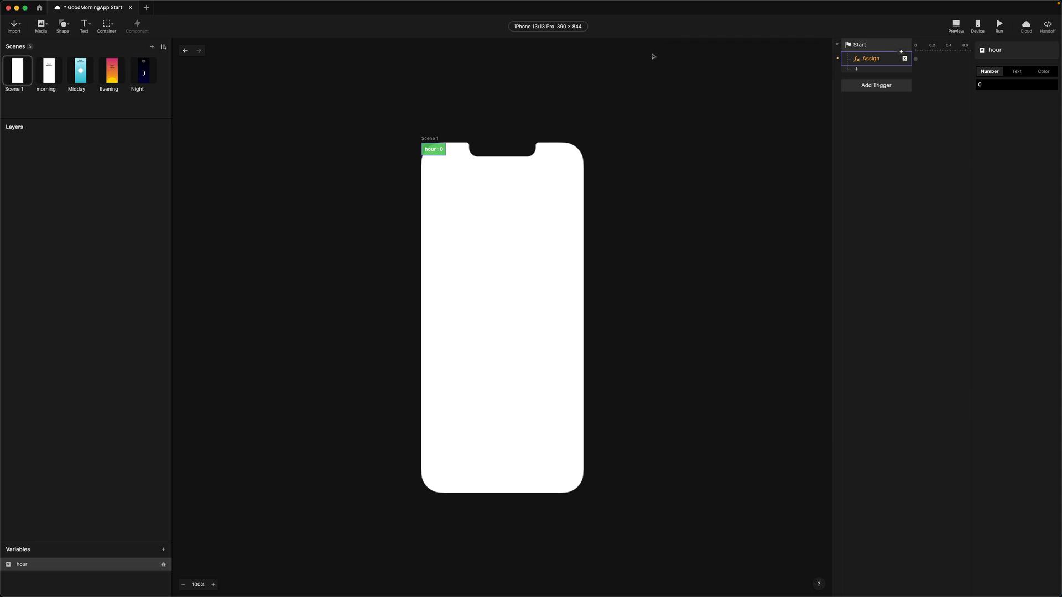
click(161, 565)
Add a Detect trigger to Scene 1 that monitors the hour variable.
click(860, 96)
click(860, 90)
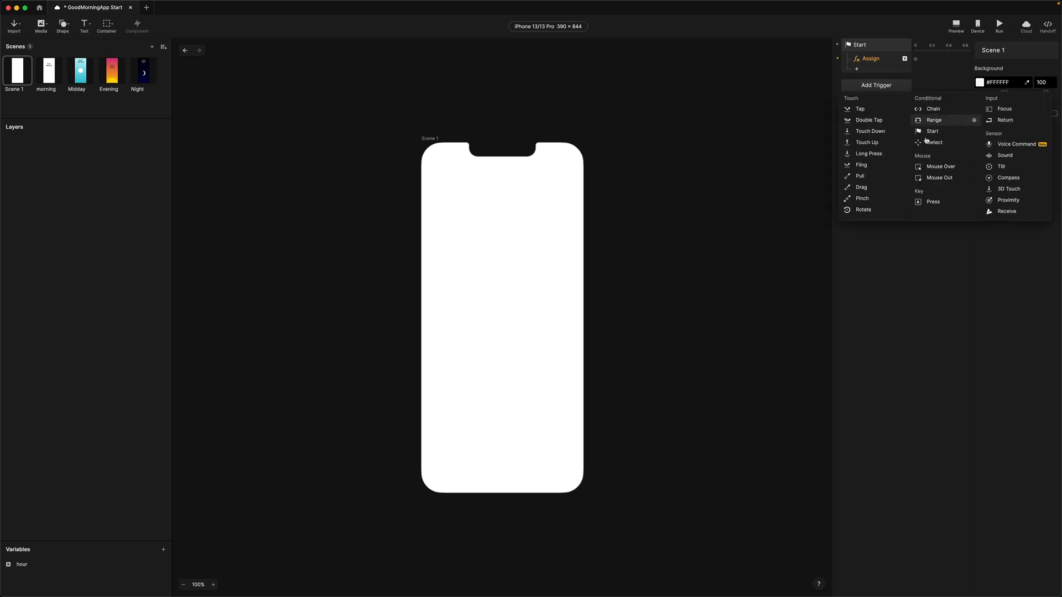
click(934, 144)
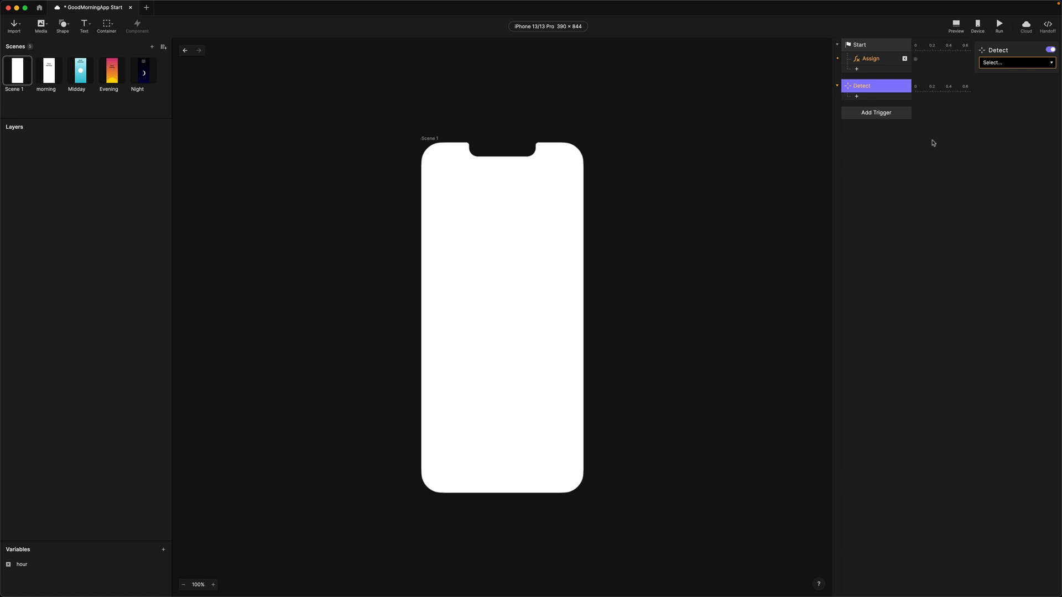
click(988, 65)
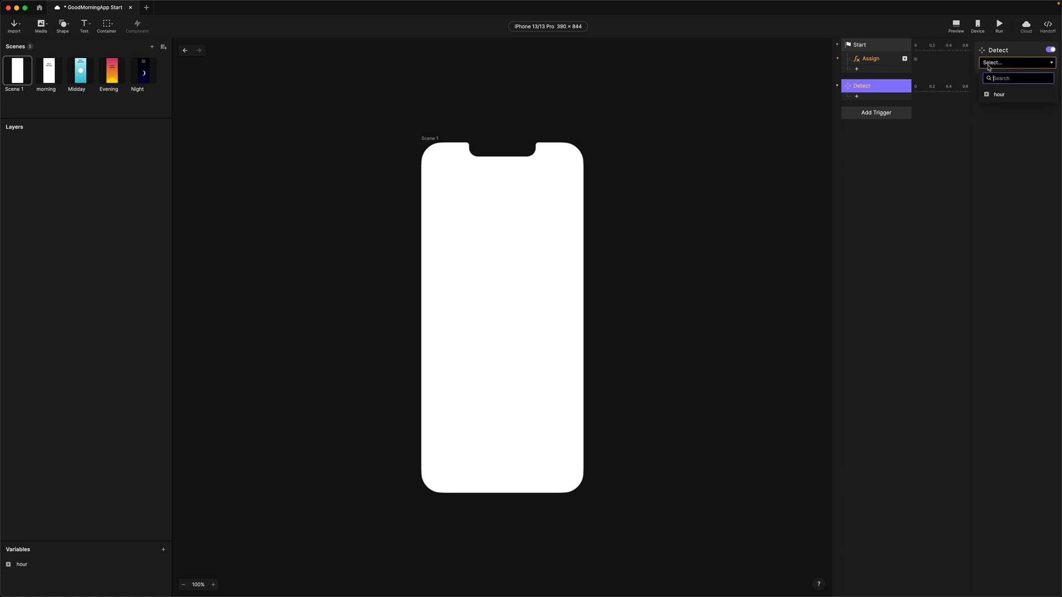
click(996, 95)
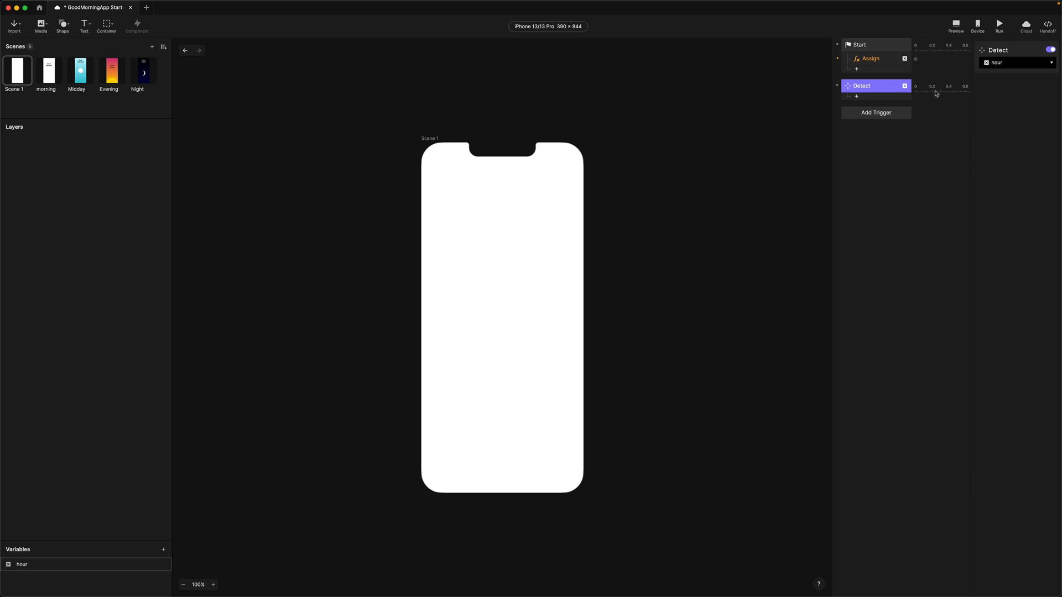
Add a condition under the Detect trigger that checks whether hour is greater than or equal to 0.
click(856, 97)
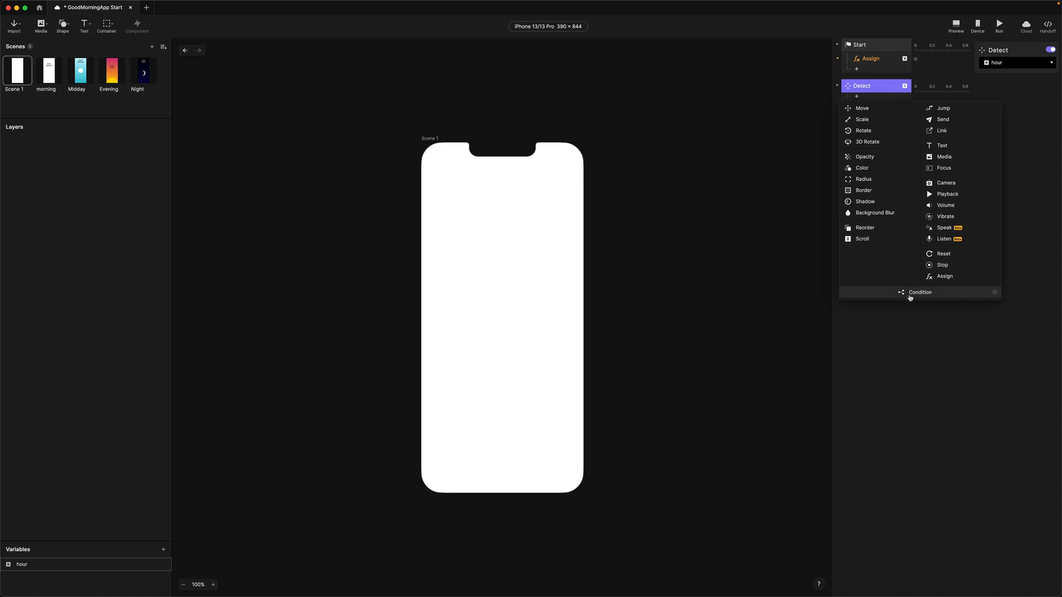
click(910, 295)
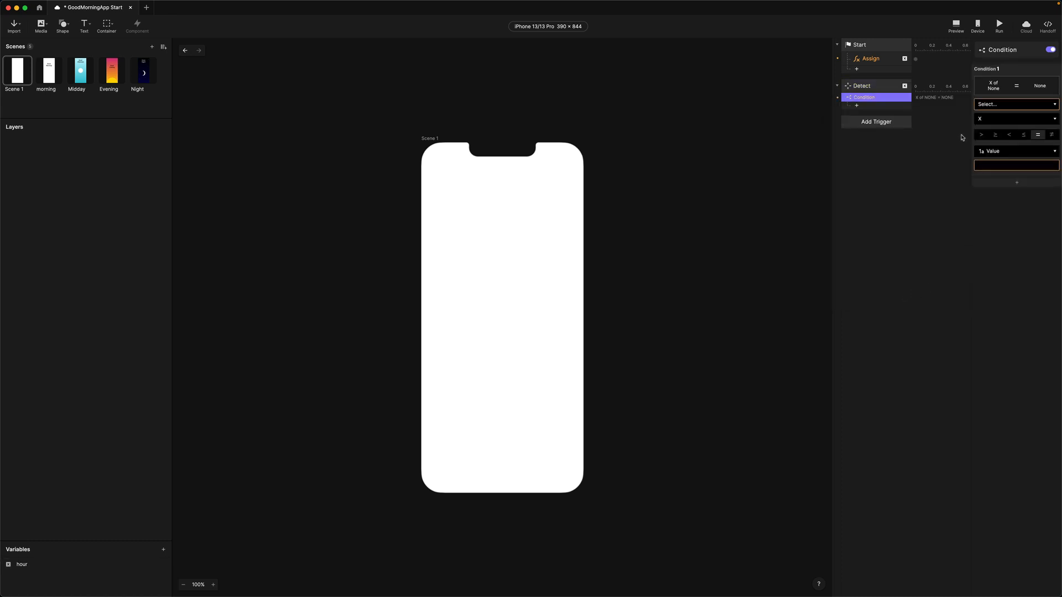
click(993, 106)
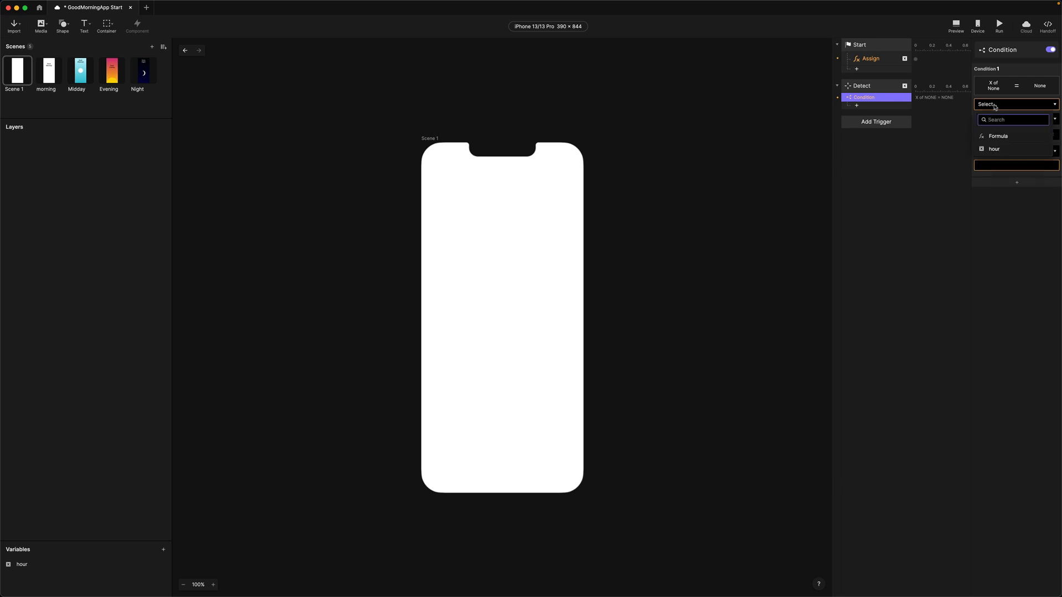
click(982, 150)
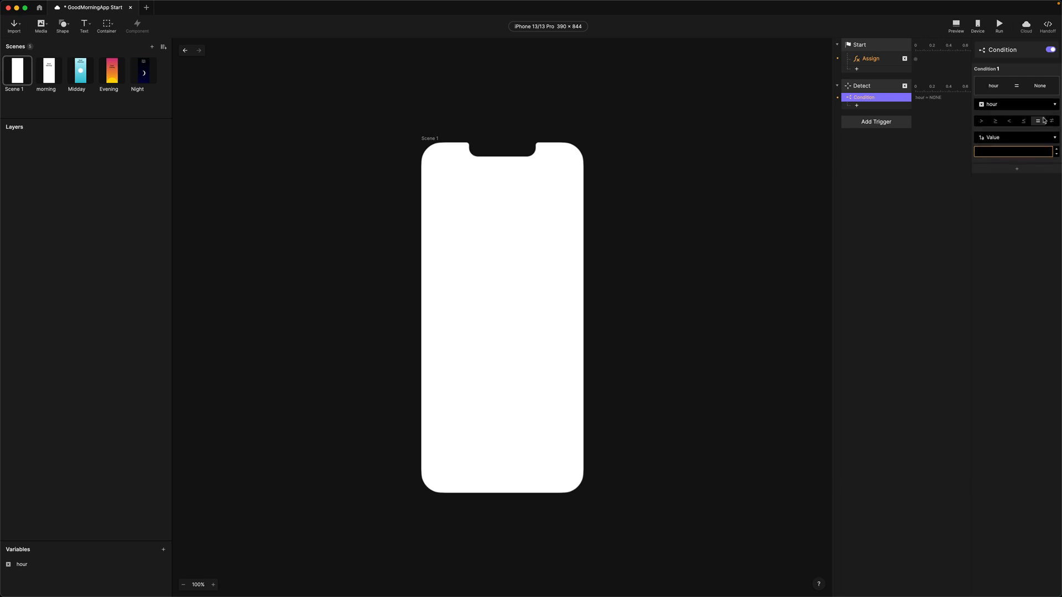
click(995, 121)
click(990, 154)
text(0)
key(Return)
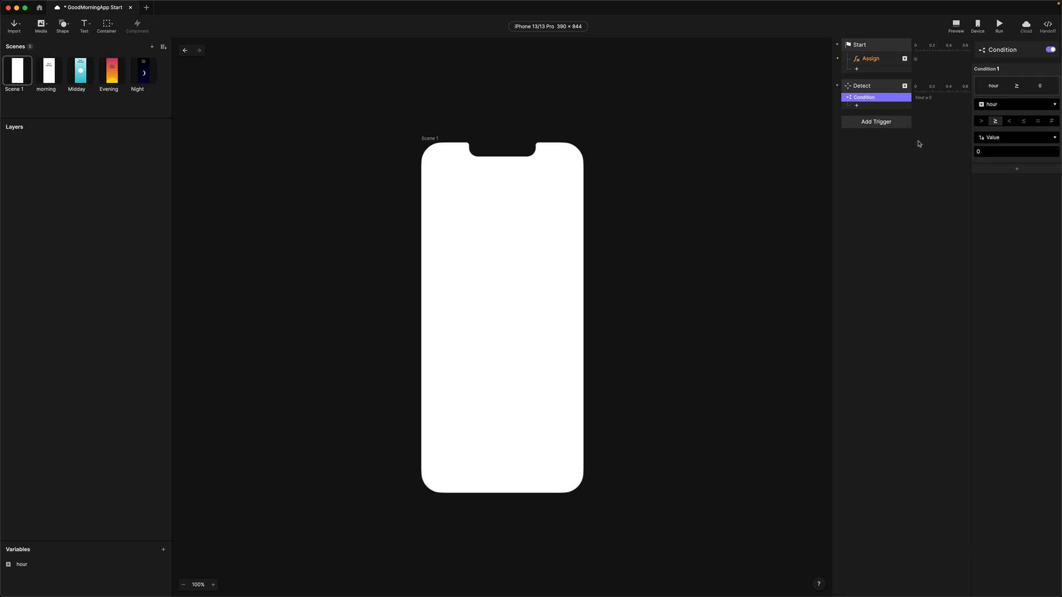
Add a Jump response under the condition that goes to the morning scene with a Fade transition.
click(857, 106)
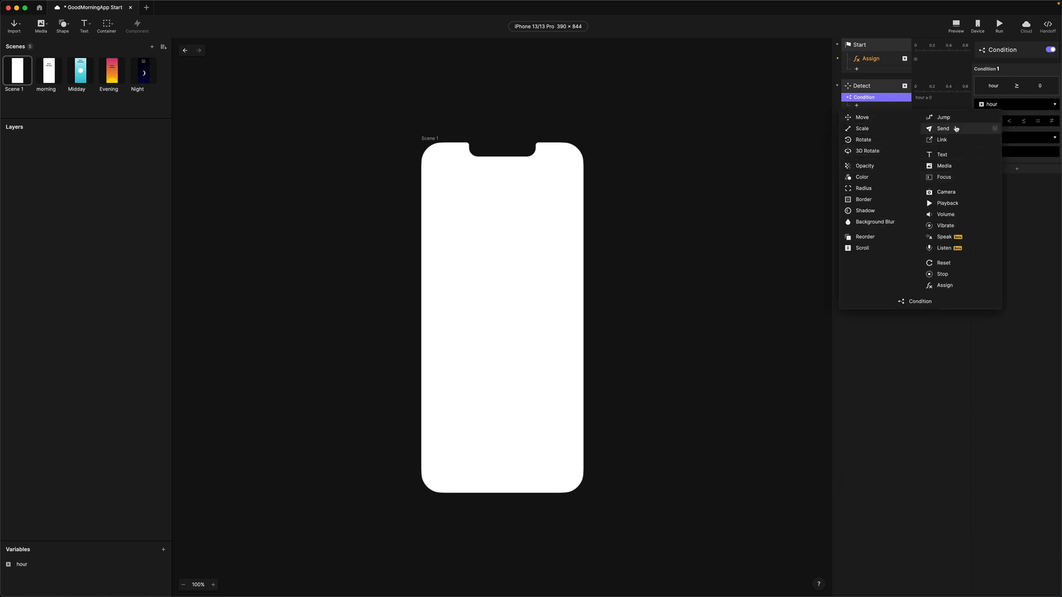
click(950, 118)
click(1001, 64)
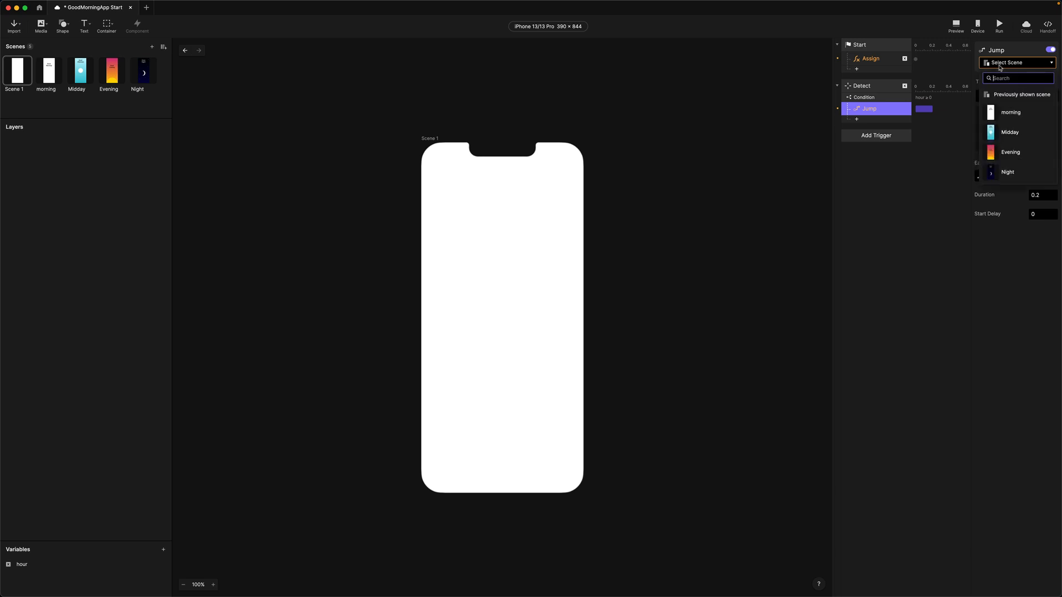
click(1016, 113)
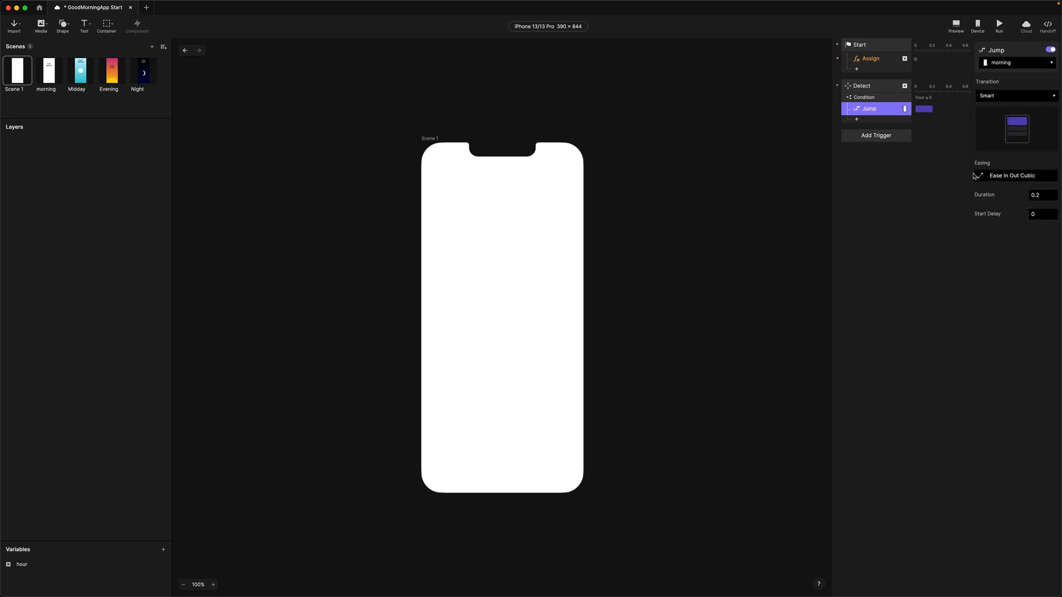
click(1000, 97)
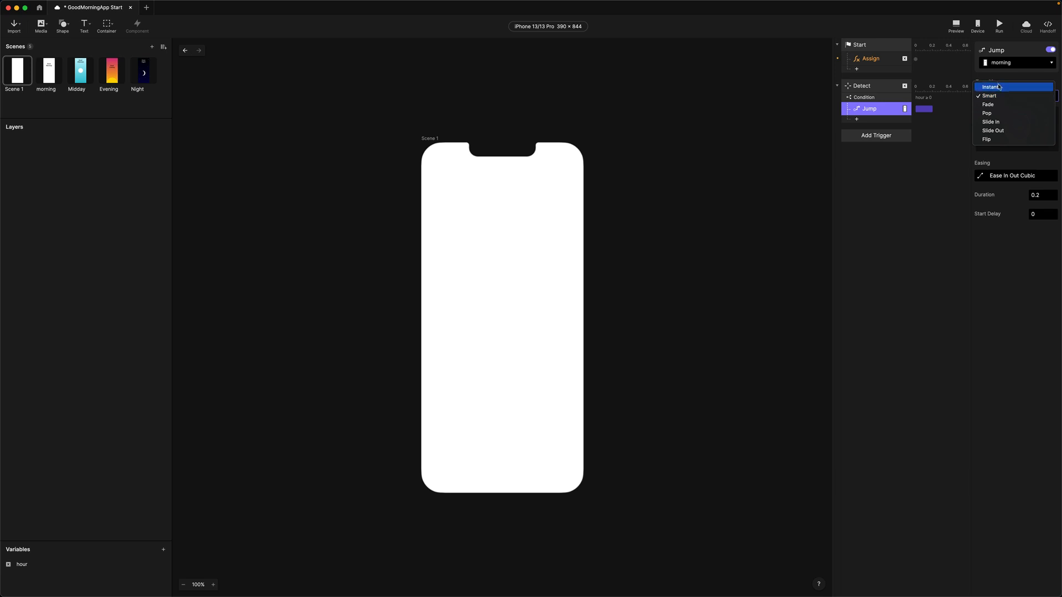
click(998, 109)
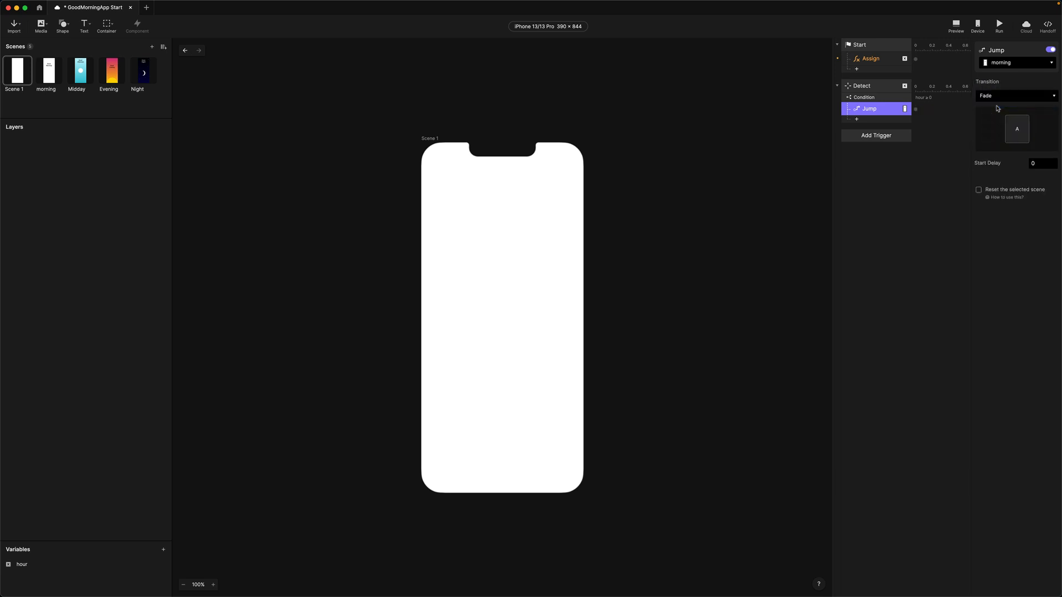
Duplicate the condition with its Jump, set the copy to hour ≥ 12 and its Jump to the Midday scene.
click(863, 99)
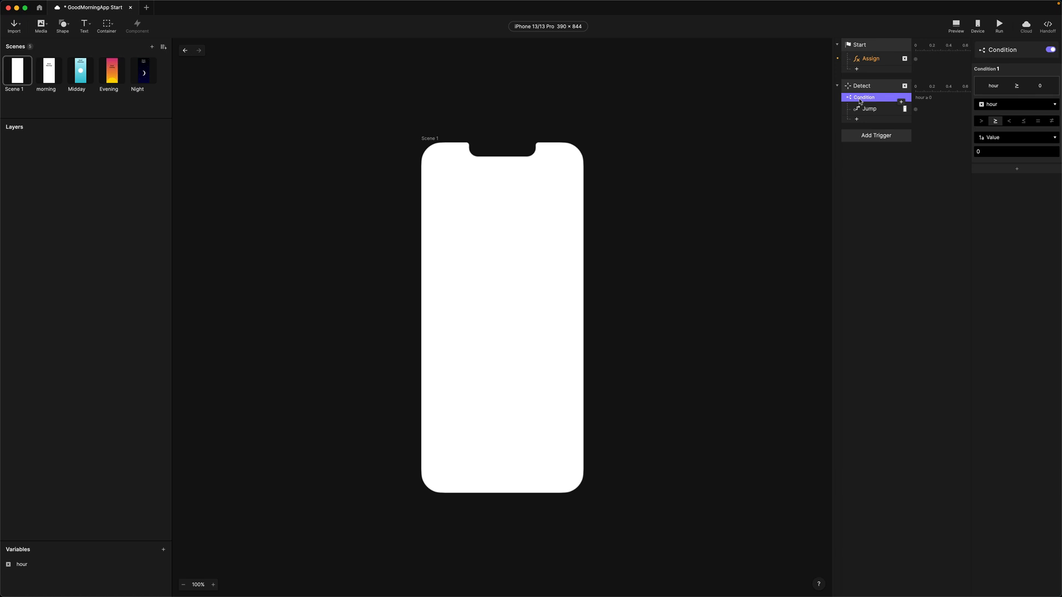
key(super+d)
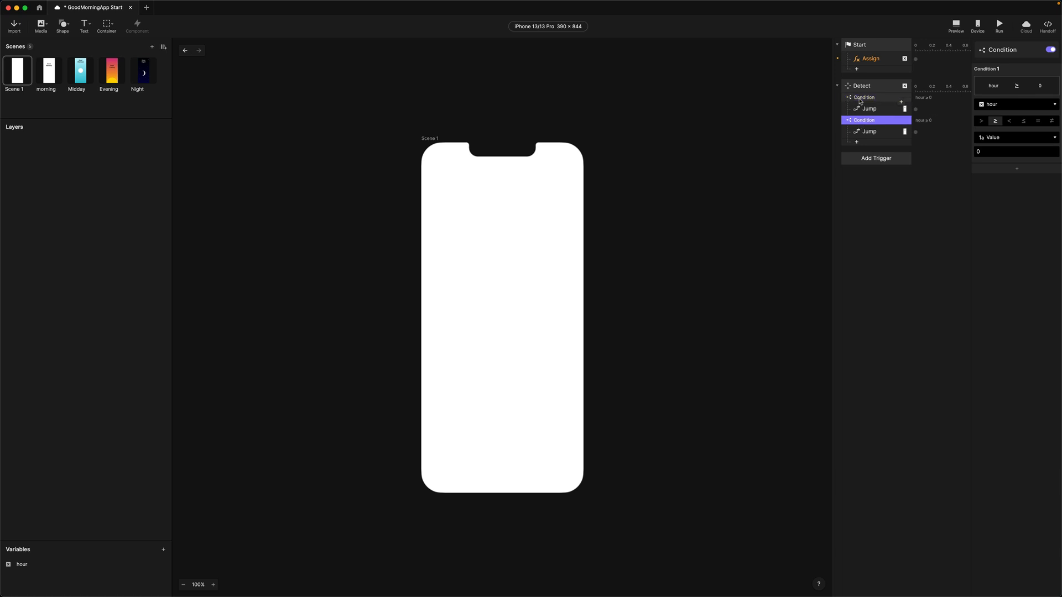
click(984, 152)
text(12)
key(Return)
click(873, 131)
click(1005, 63)
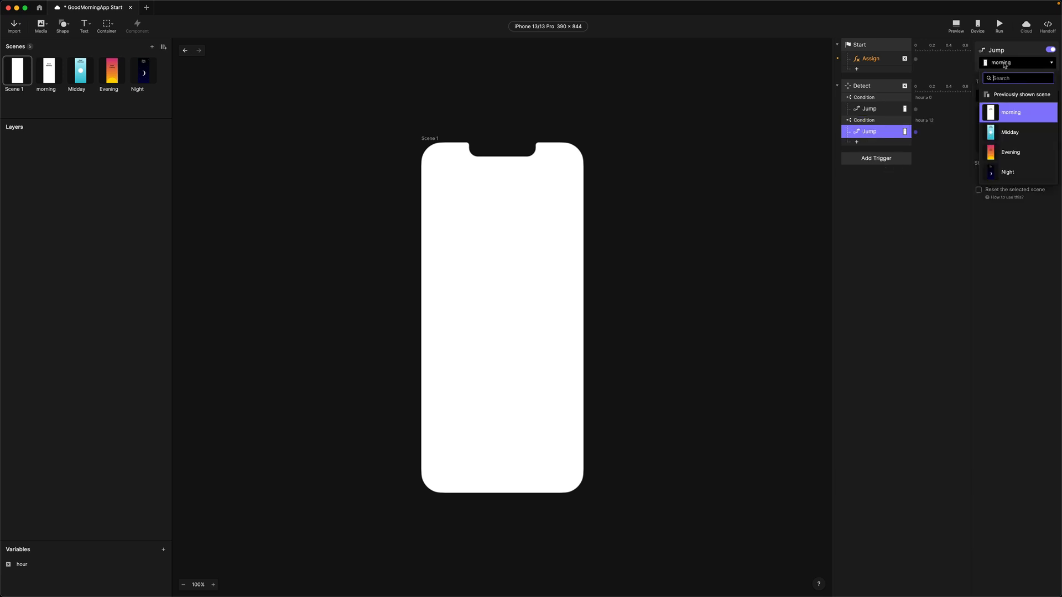
click(1010, 132)
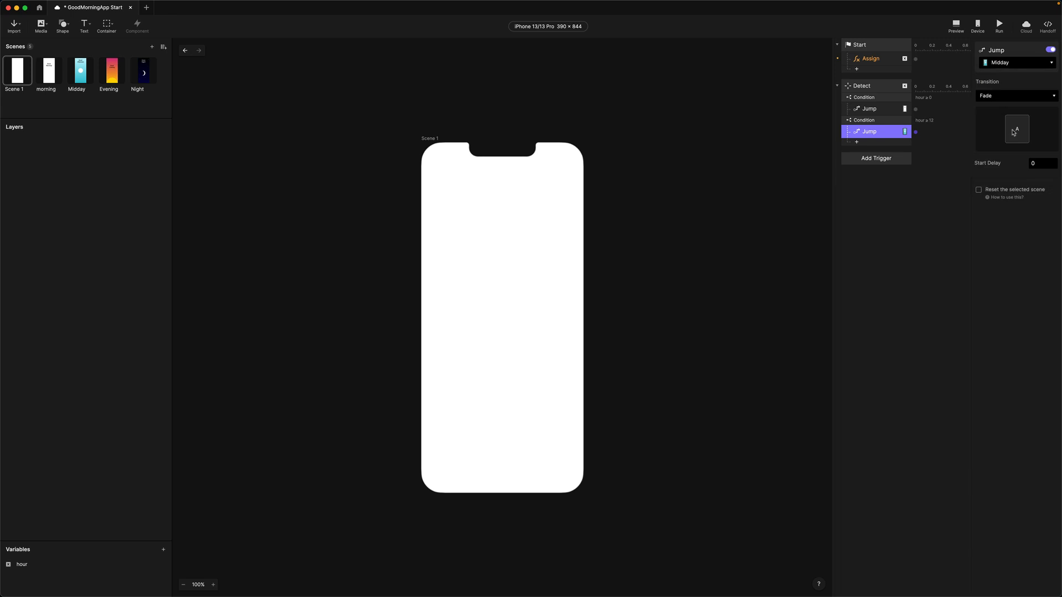
Duplicate the Midday condition with its Jump, set the copy to hour ≥ 18 and its Jump to the Evening scene.
click(858, 121)
key(super+d)
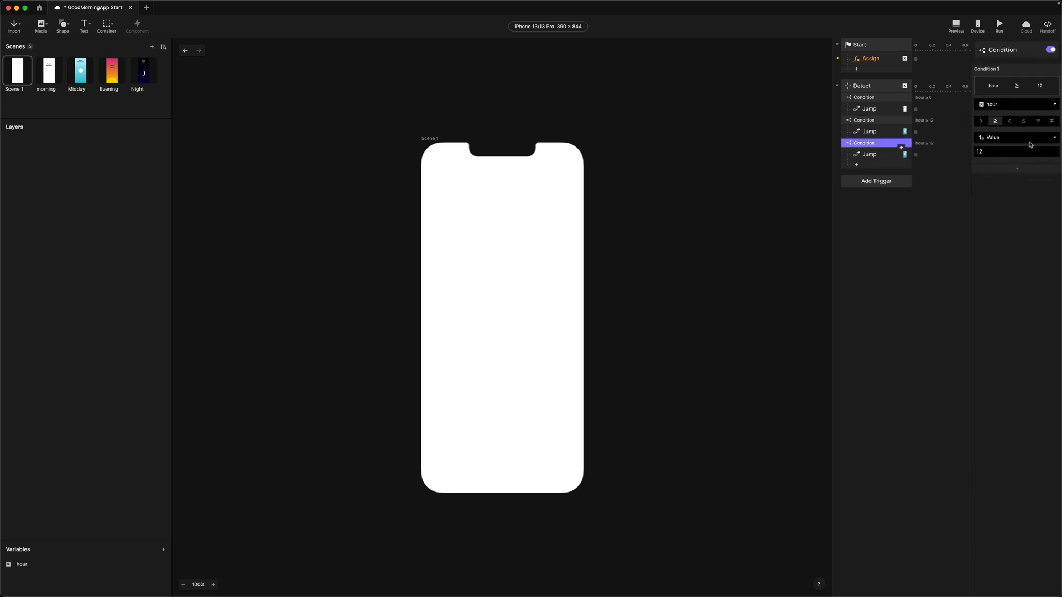
click(977, 152)
text(18)
key(Return)
click(902, 156)
click(1003, 66)
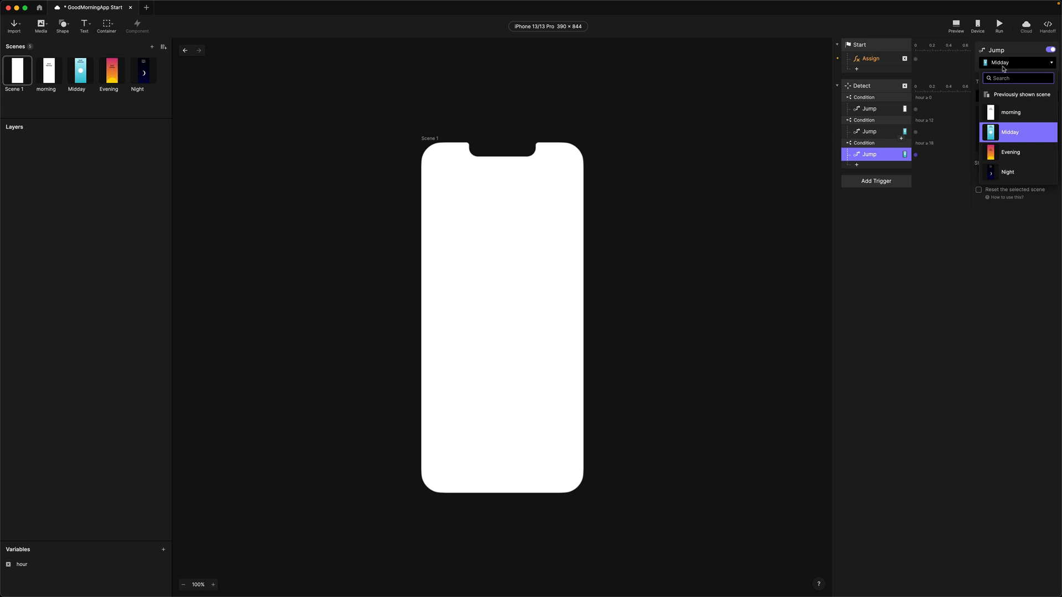
click(1016, 154)
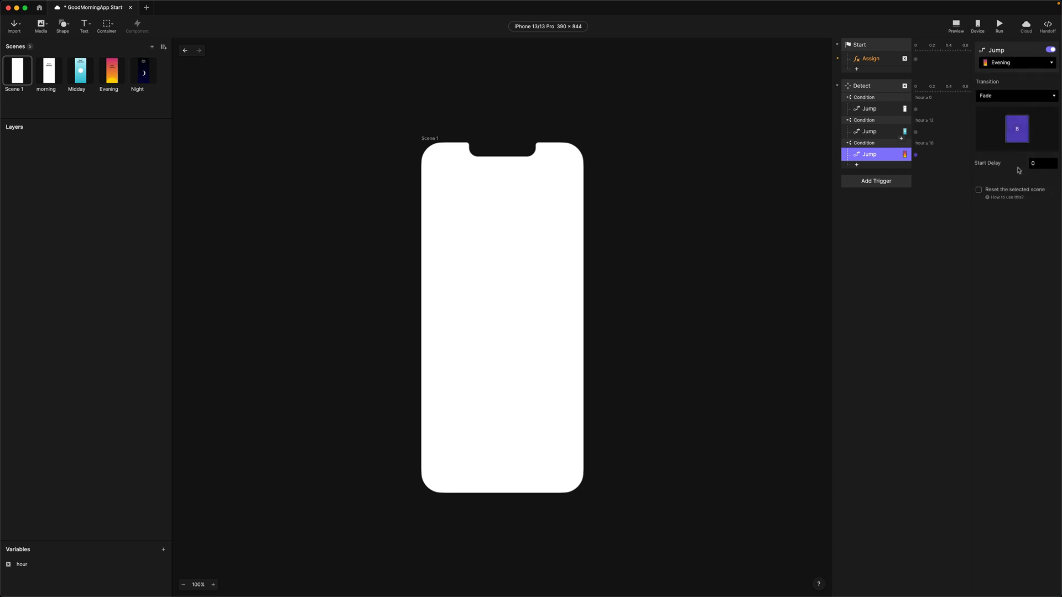
Duplicate the Evening condition with its Jump, set the copy to hour ≥ 21 and its Jump to the Night scene.
click(887, 145)
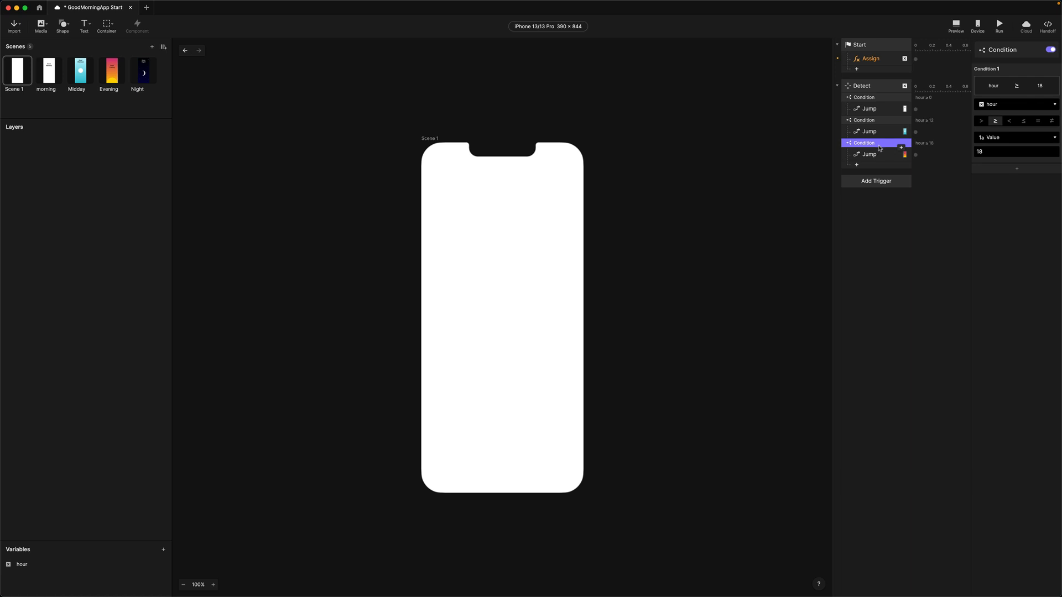
key(super+d)
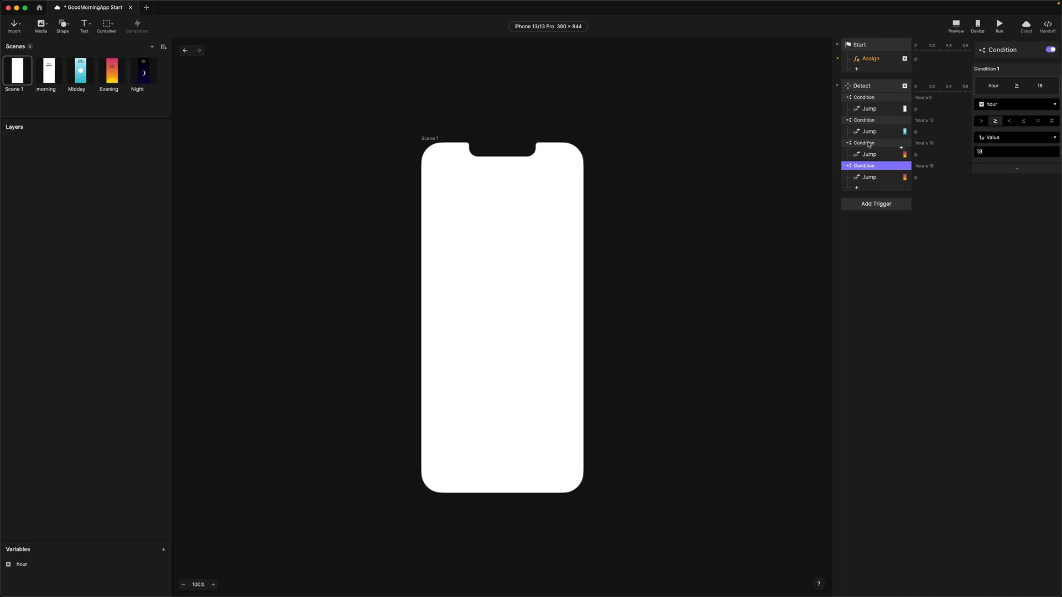
click(990, 151)
text(21)
click(864, 177)
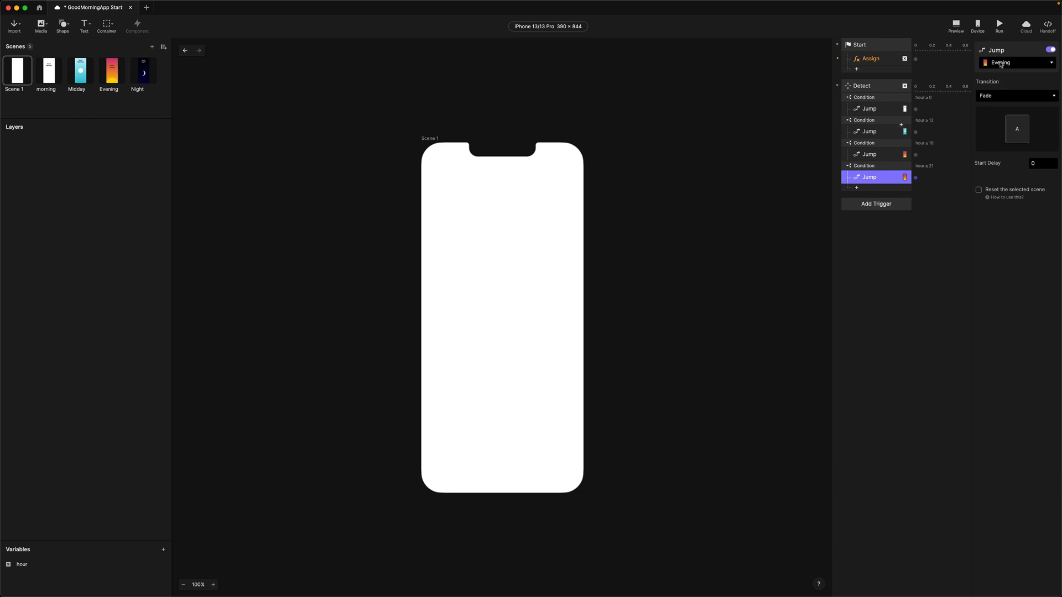
click(1002, 62)
click(1007, 172)
click(866, 169)
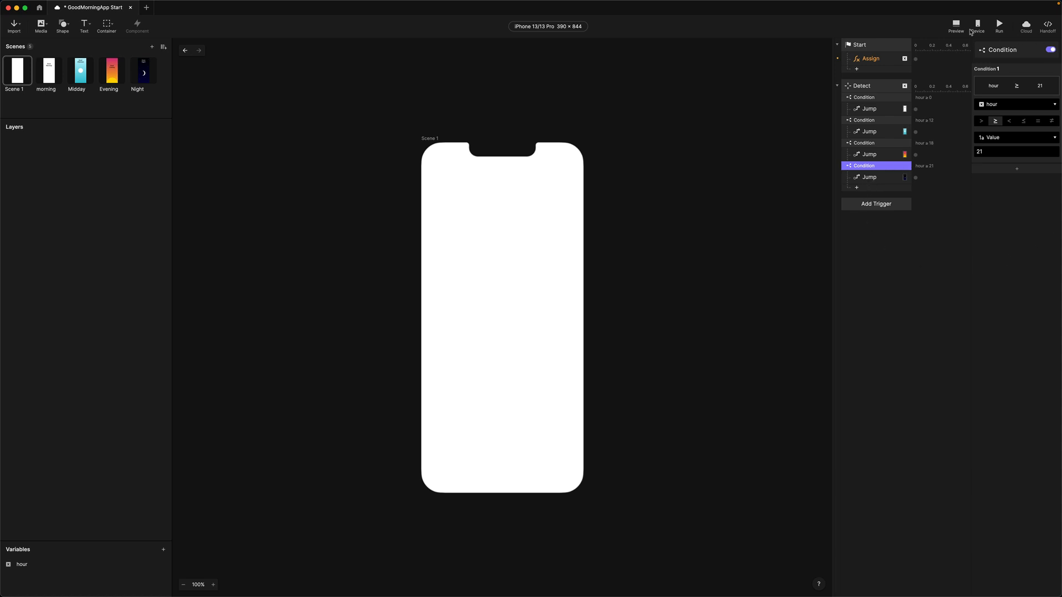
Preview the prototype from Scene 1 and place the preview window beside the Scene 1 canvas.
click(961, 29)
drag(957, 7, 684, 148)
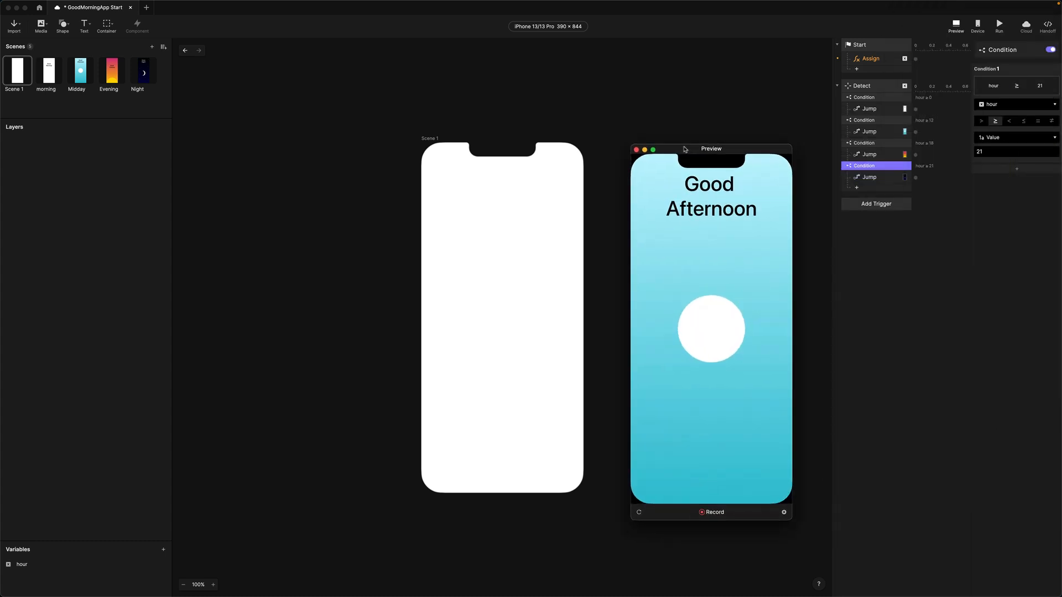